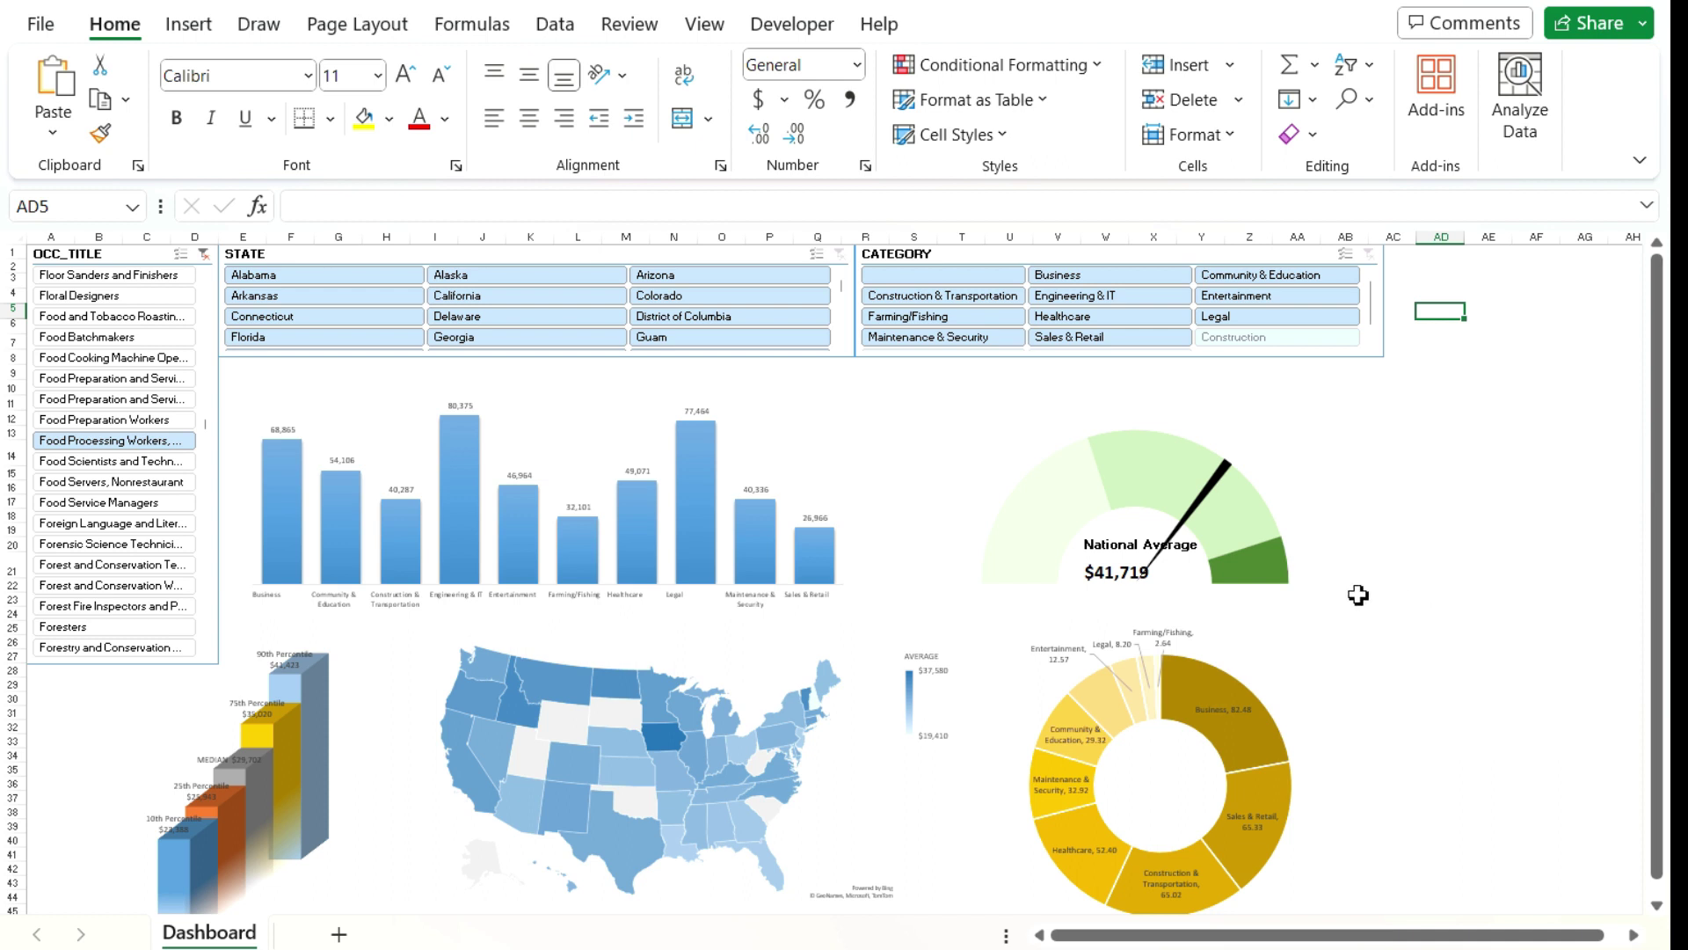
Step: Apply the Savon theme from the Page Layout themes gallery to the workbook
{"action": "left_click", "coordinate": [378, 44]}
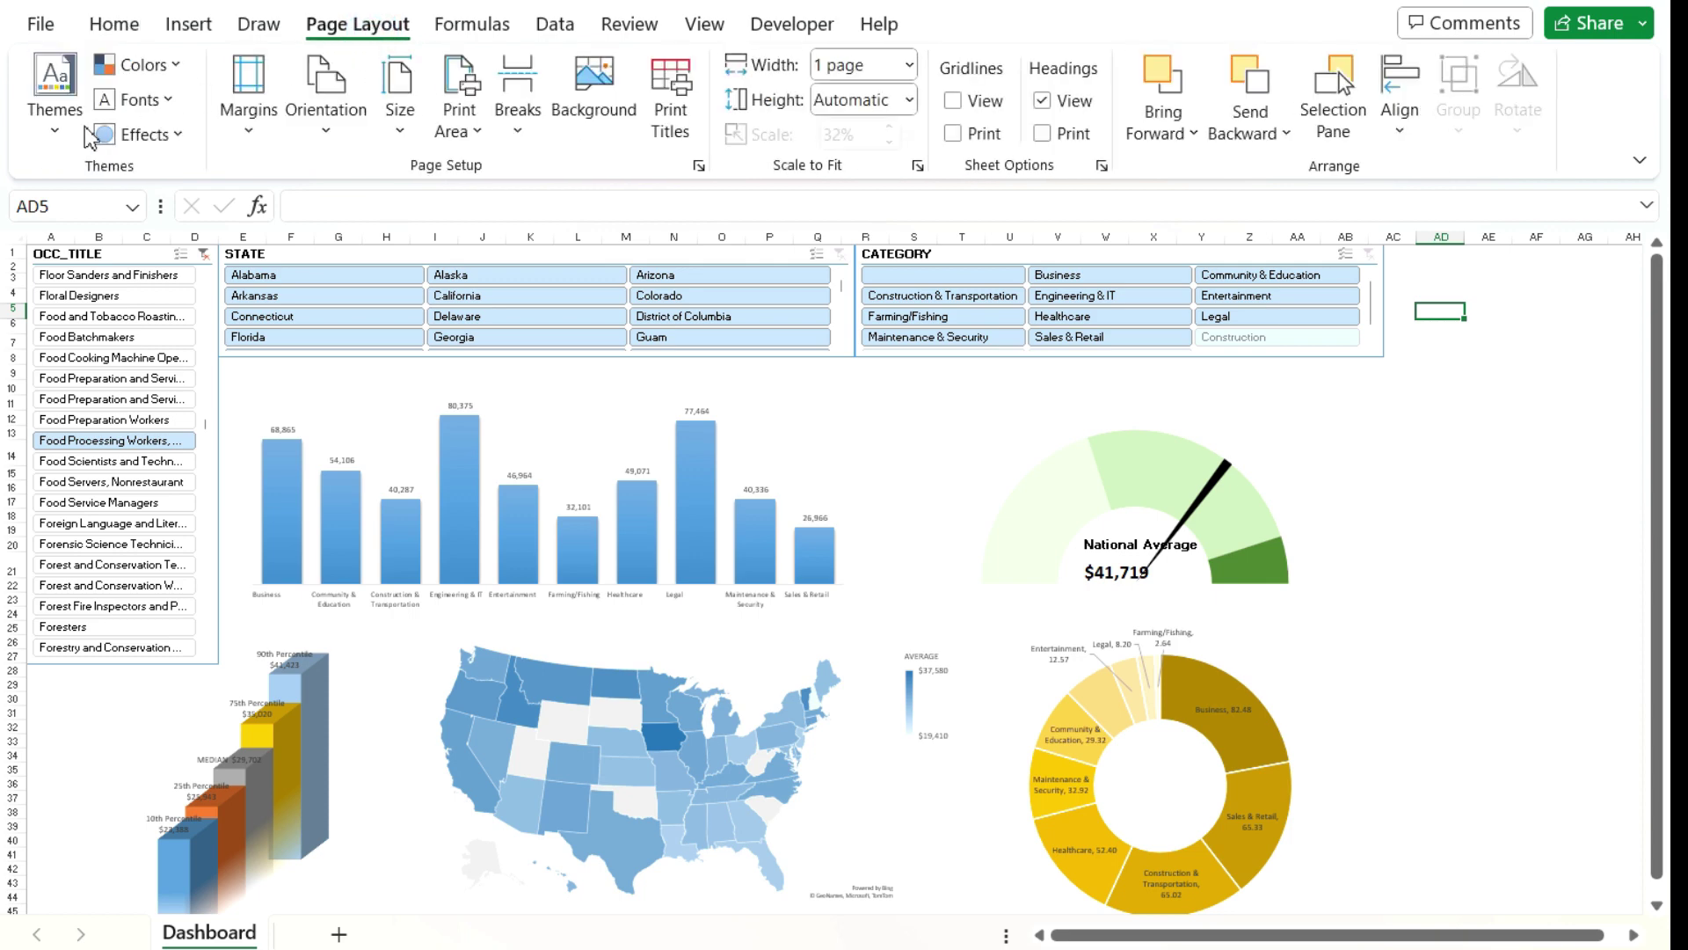
{"action": "left_click", "coordinate": [56, 134]}
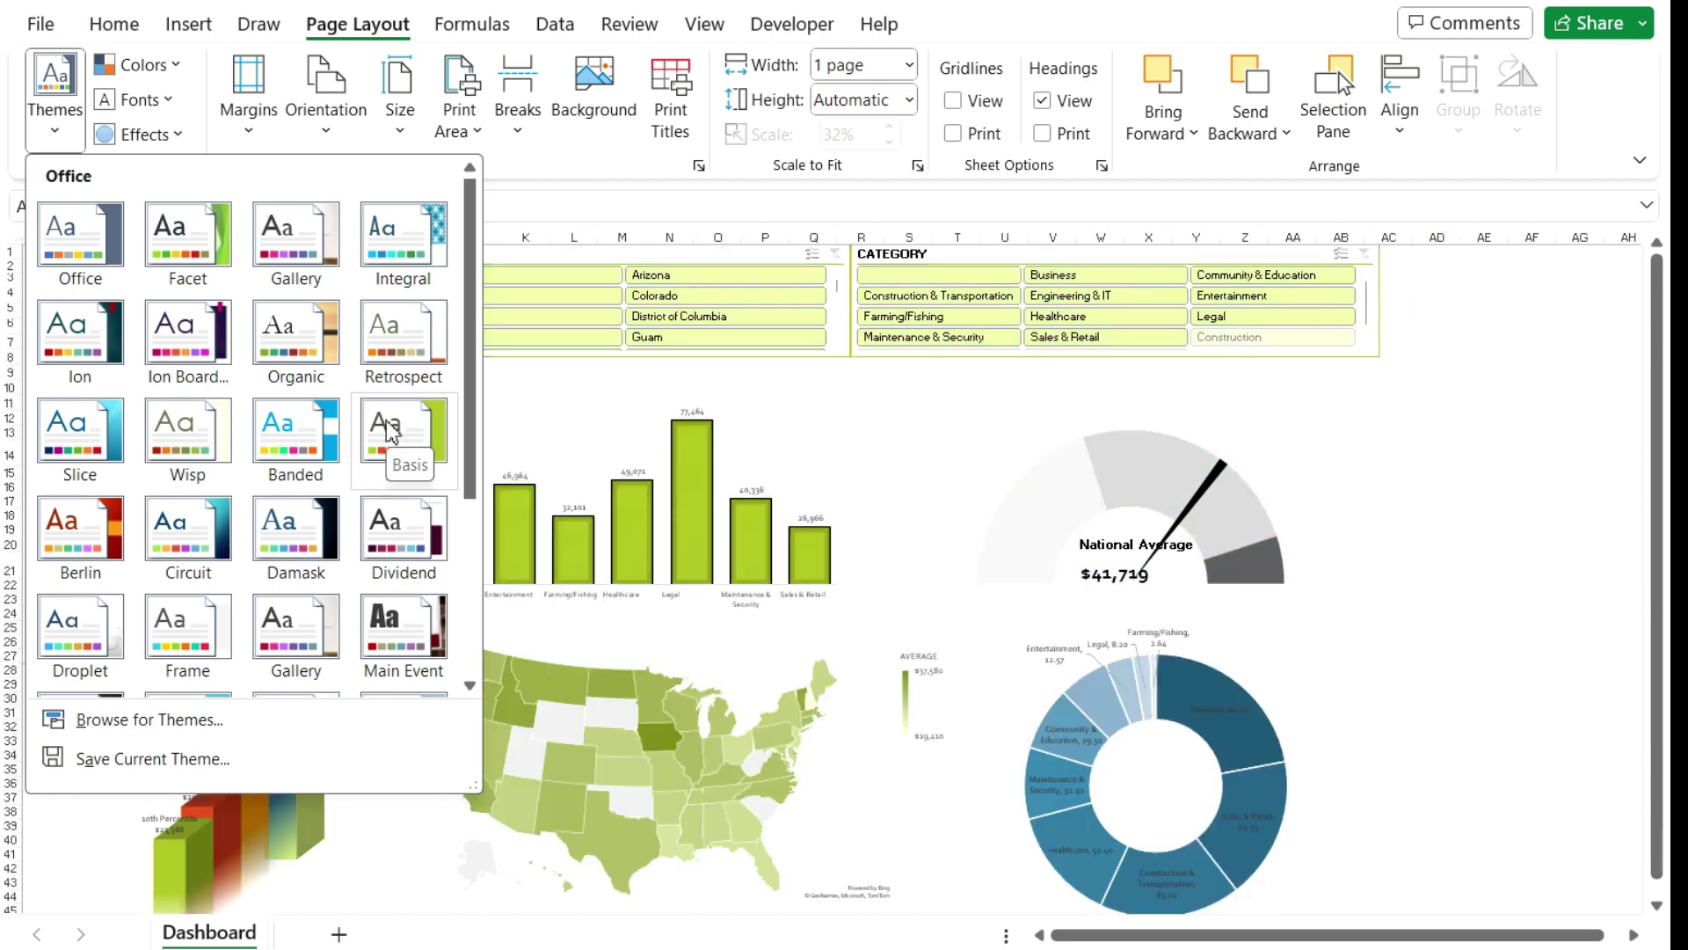
{"action": "scroll", "coordinate": [369, 533], "scroll_direction": "down", "scroll_amount": 3}
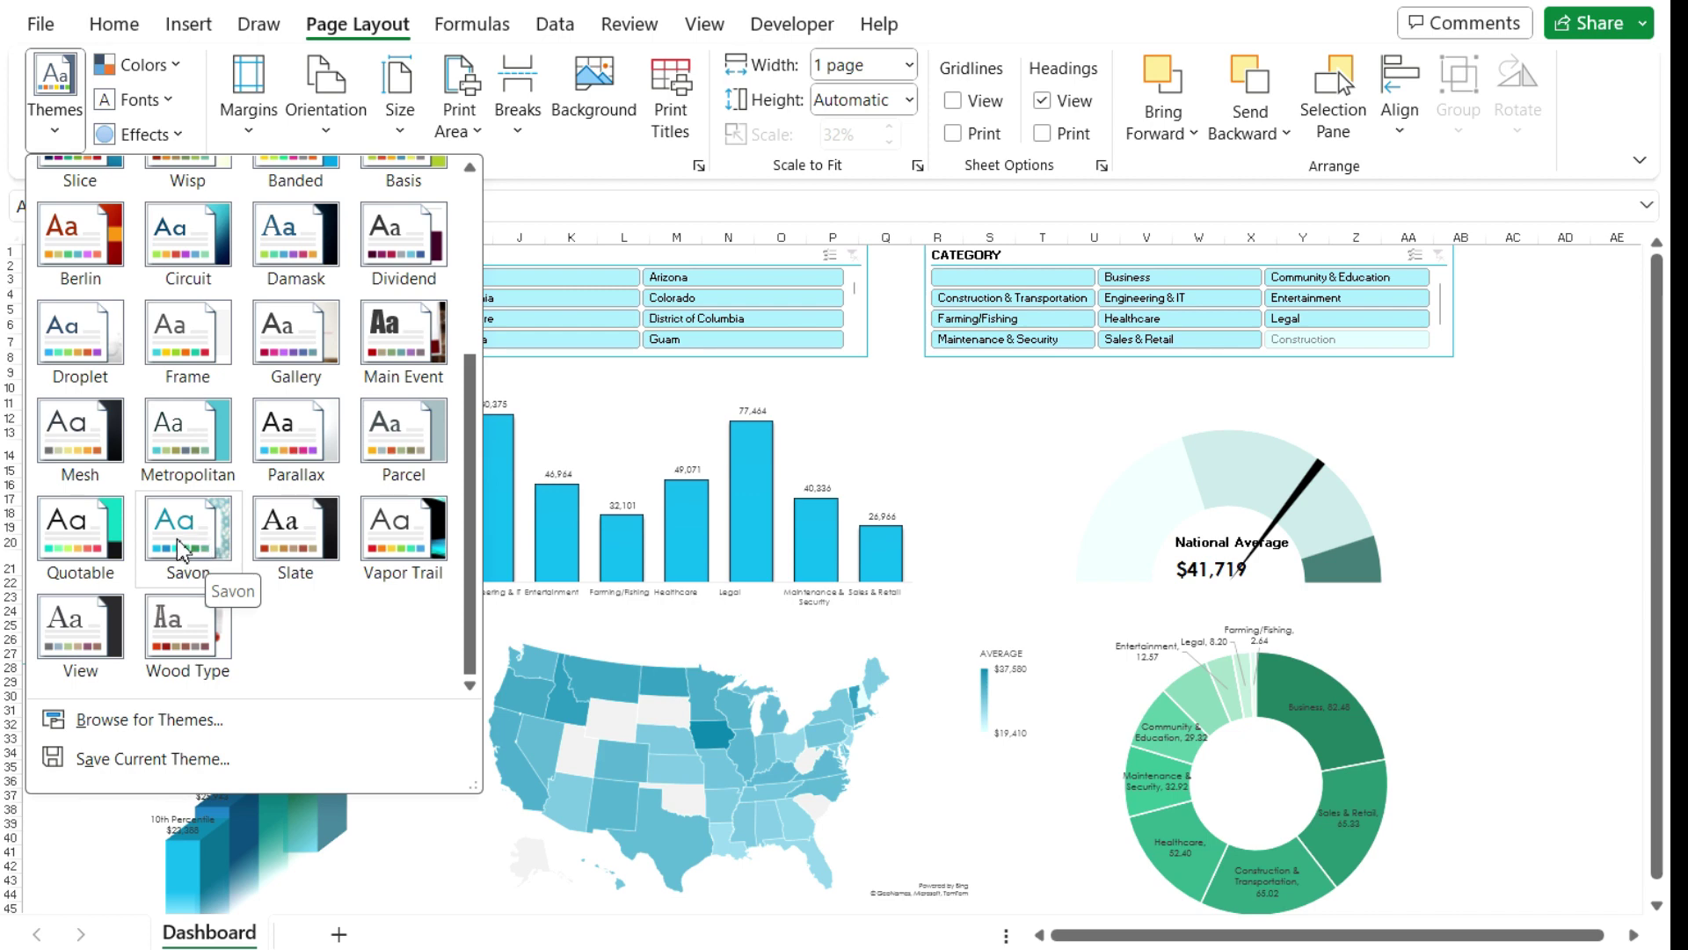
{"action": "left_click", "coordinate": [180, 550]}
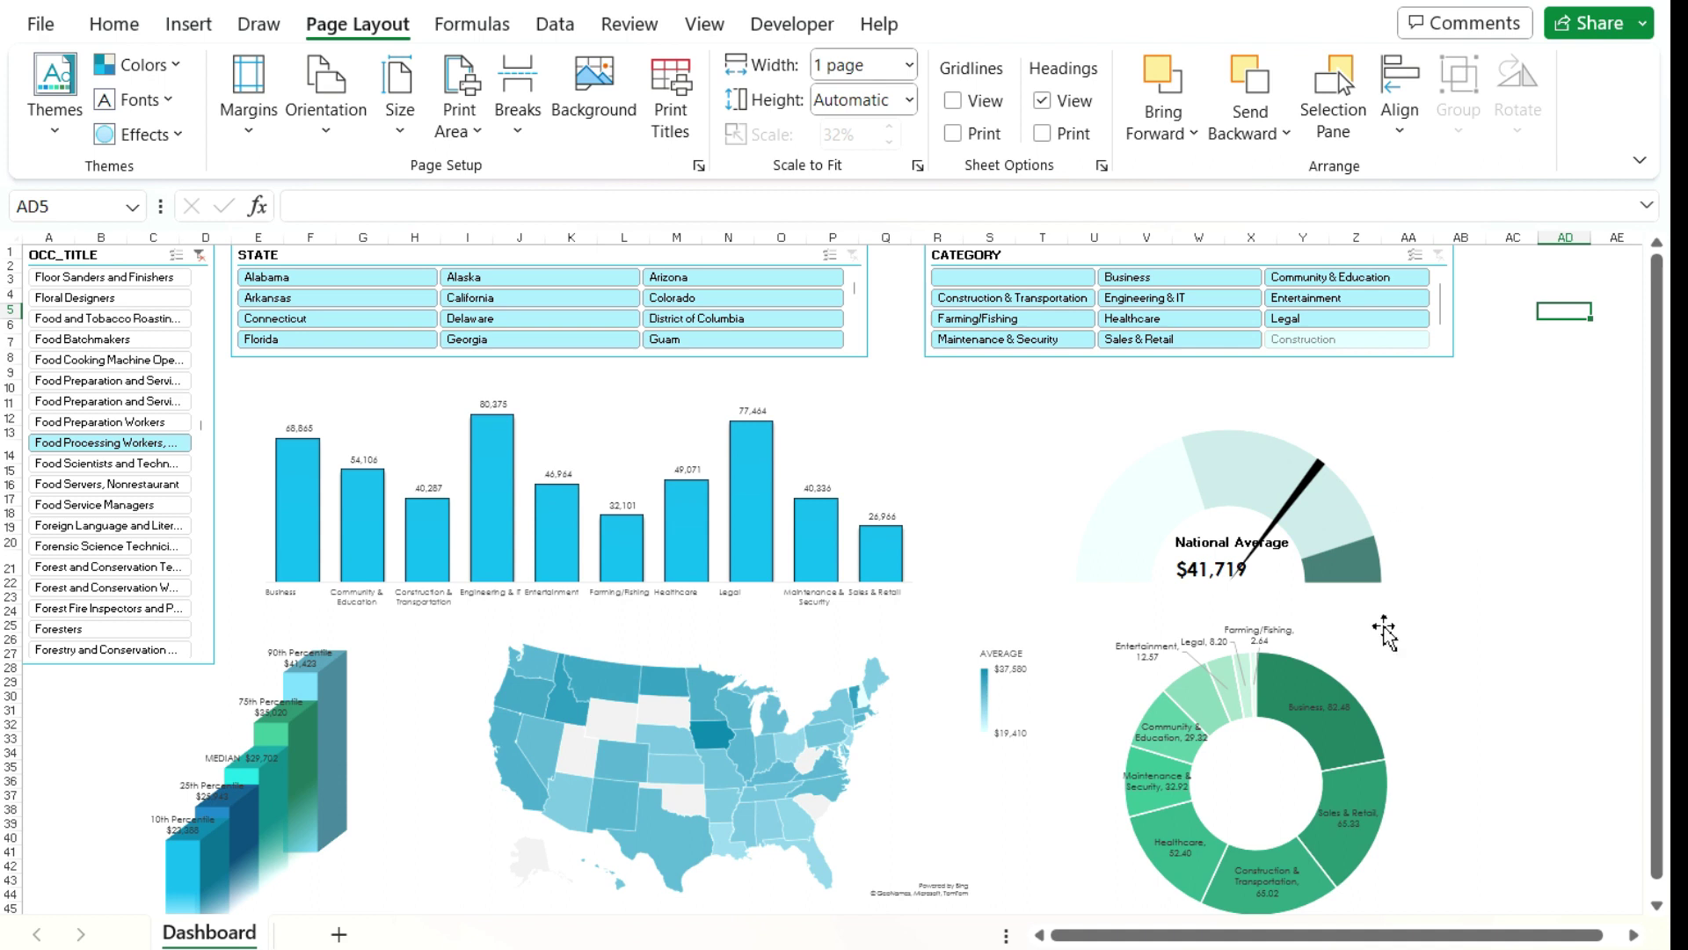
{"action": "left_click", "coordinate": [1333, 752]}
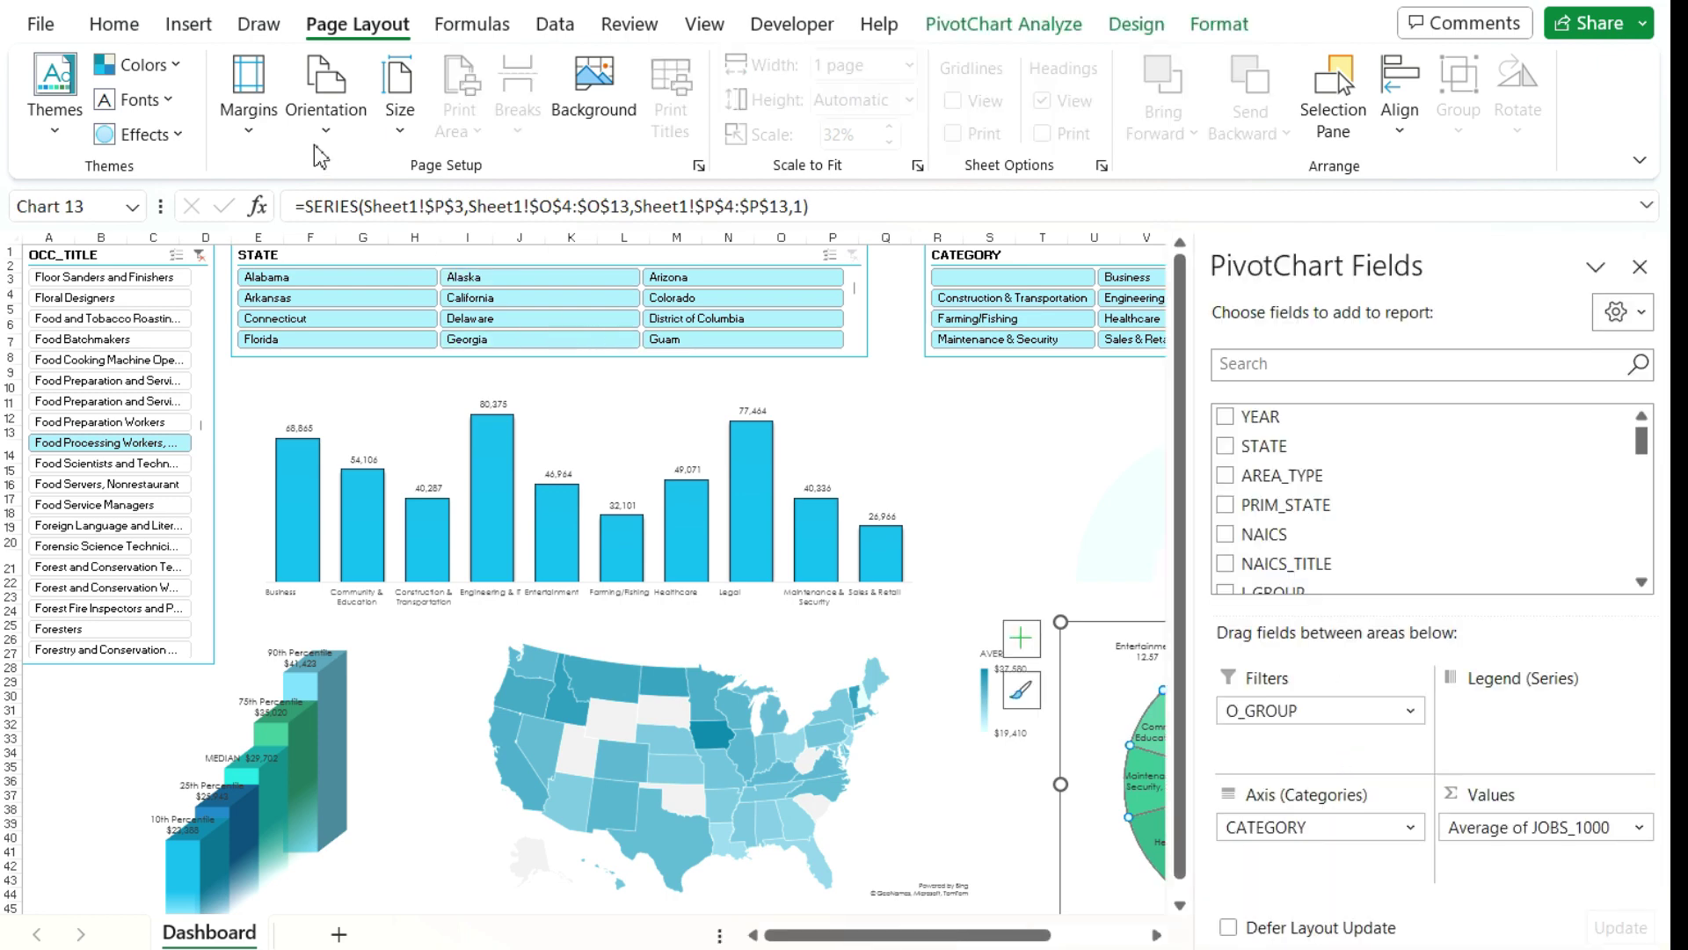
{"action": "left_click", "coordinate": [165, 76]}
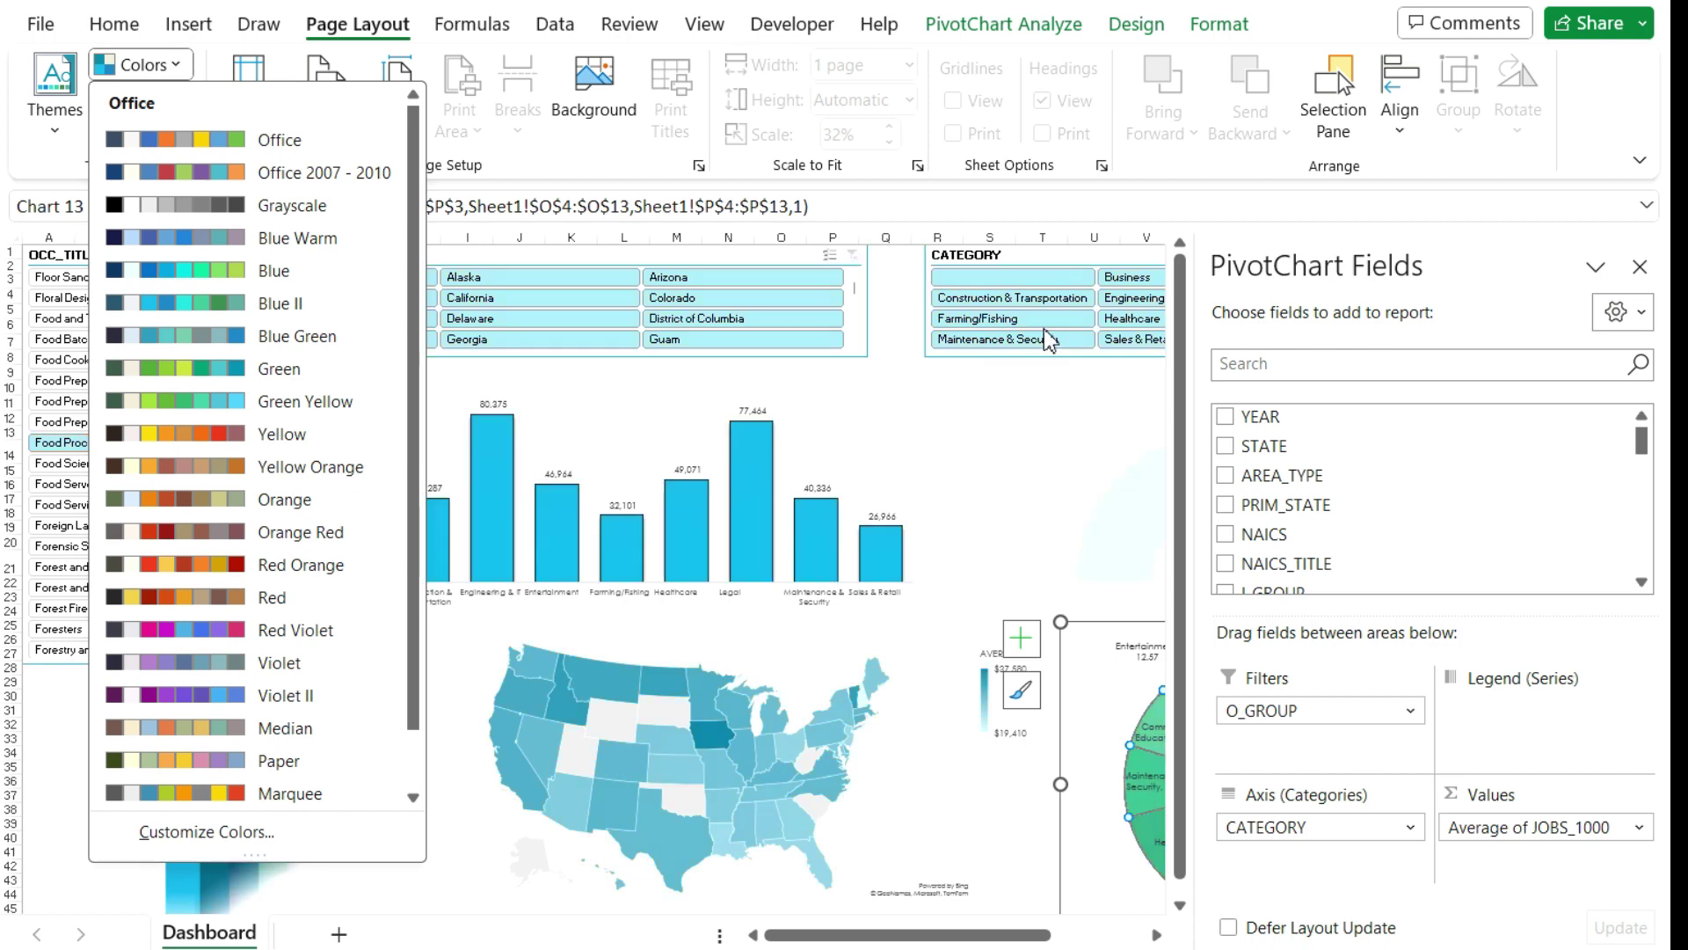
{"action": "left_click", "coordinate": [1642, 266]}
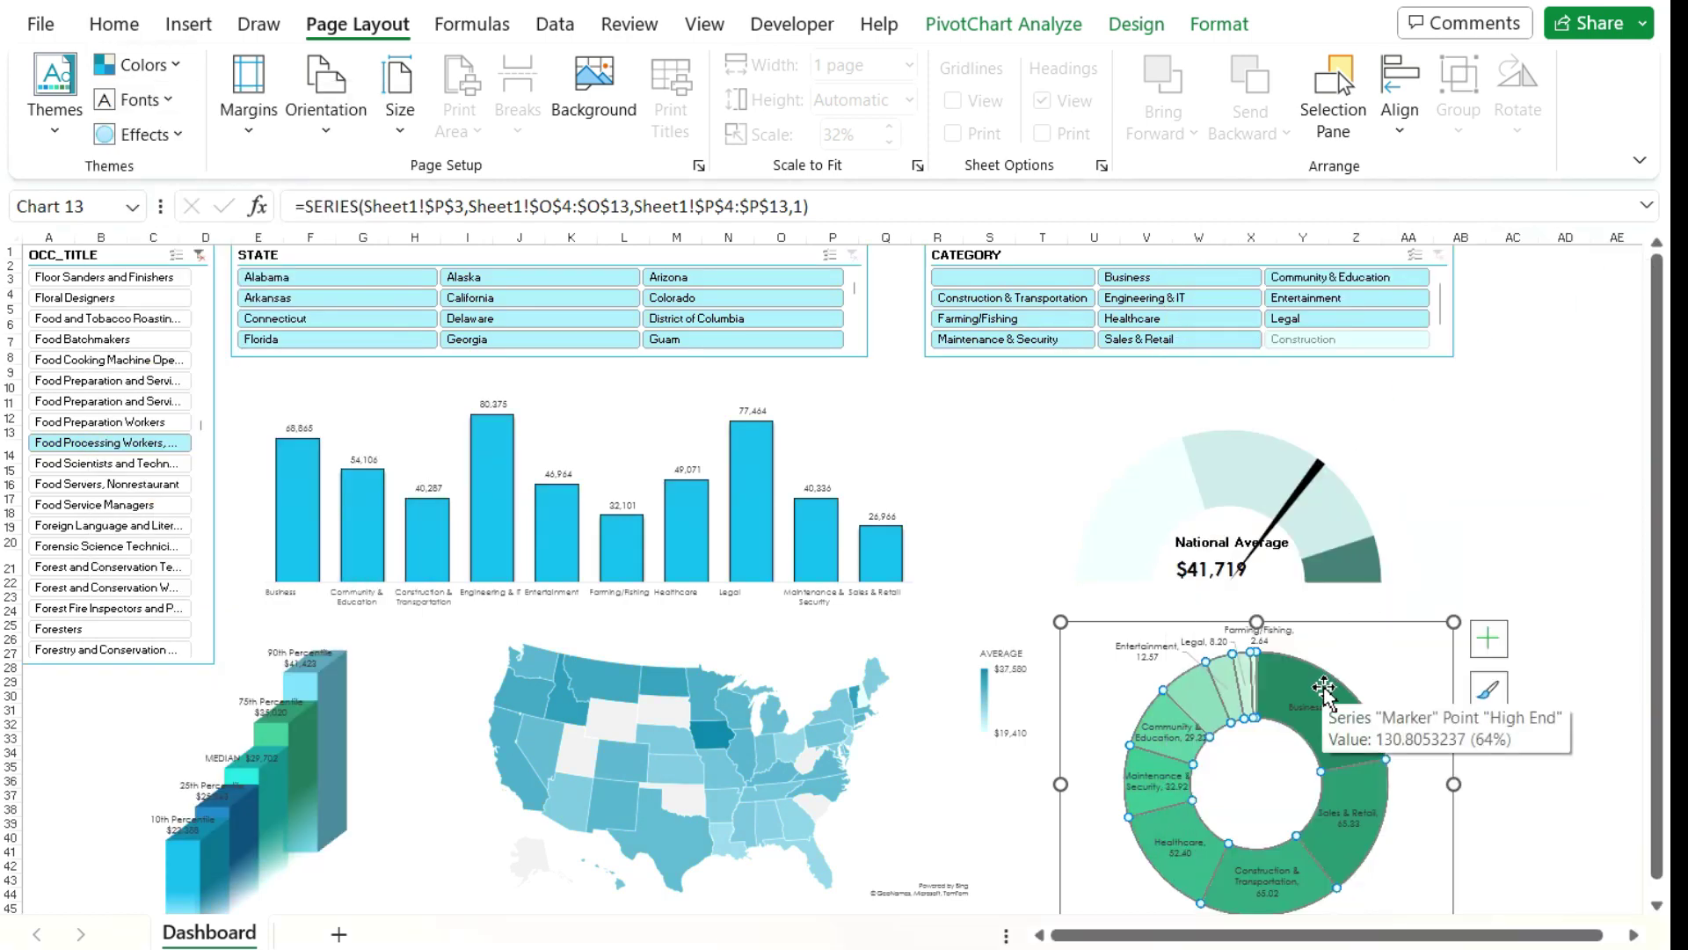
Step: Recolour the donut chart with a green Monochromatic palette, then deselect the chart
{"action": "left_click", "coordinate": [1140, 38]}
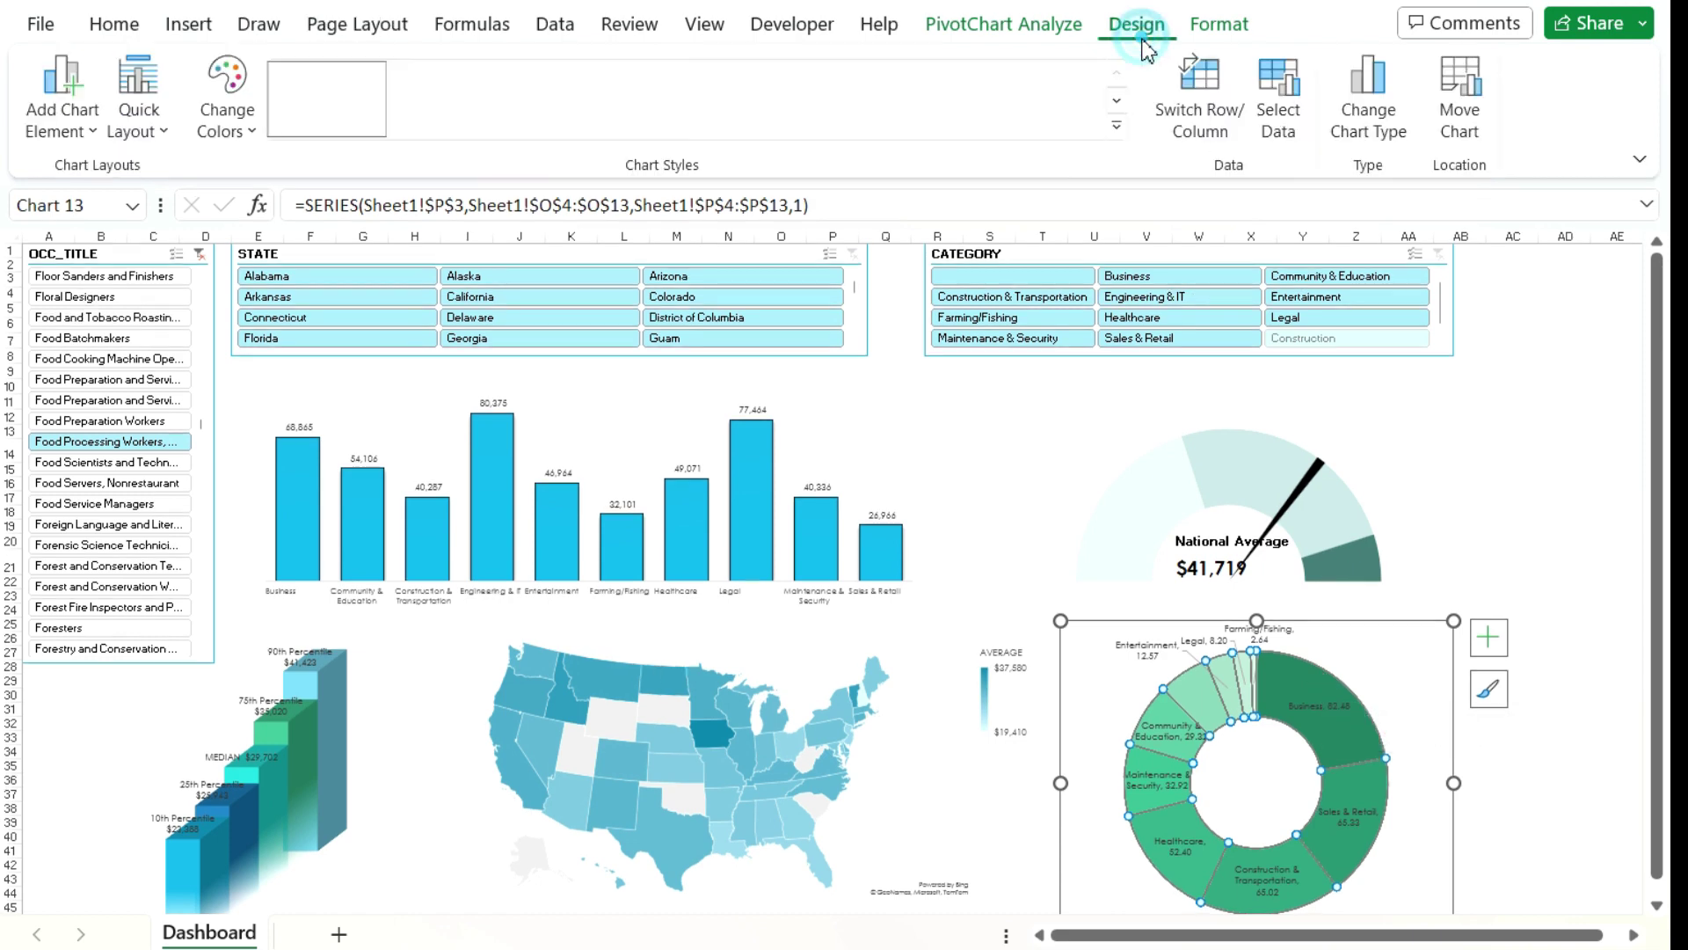
{"action": "left_click", "coordinate": [251, 116]}
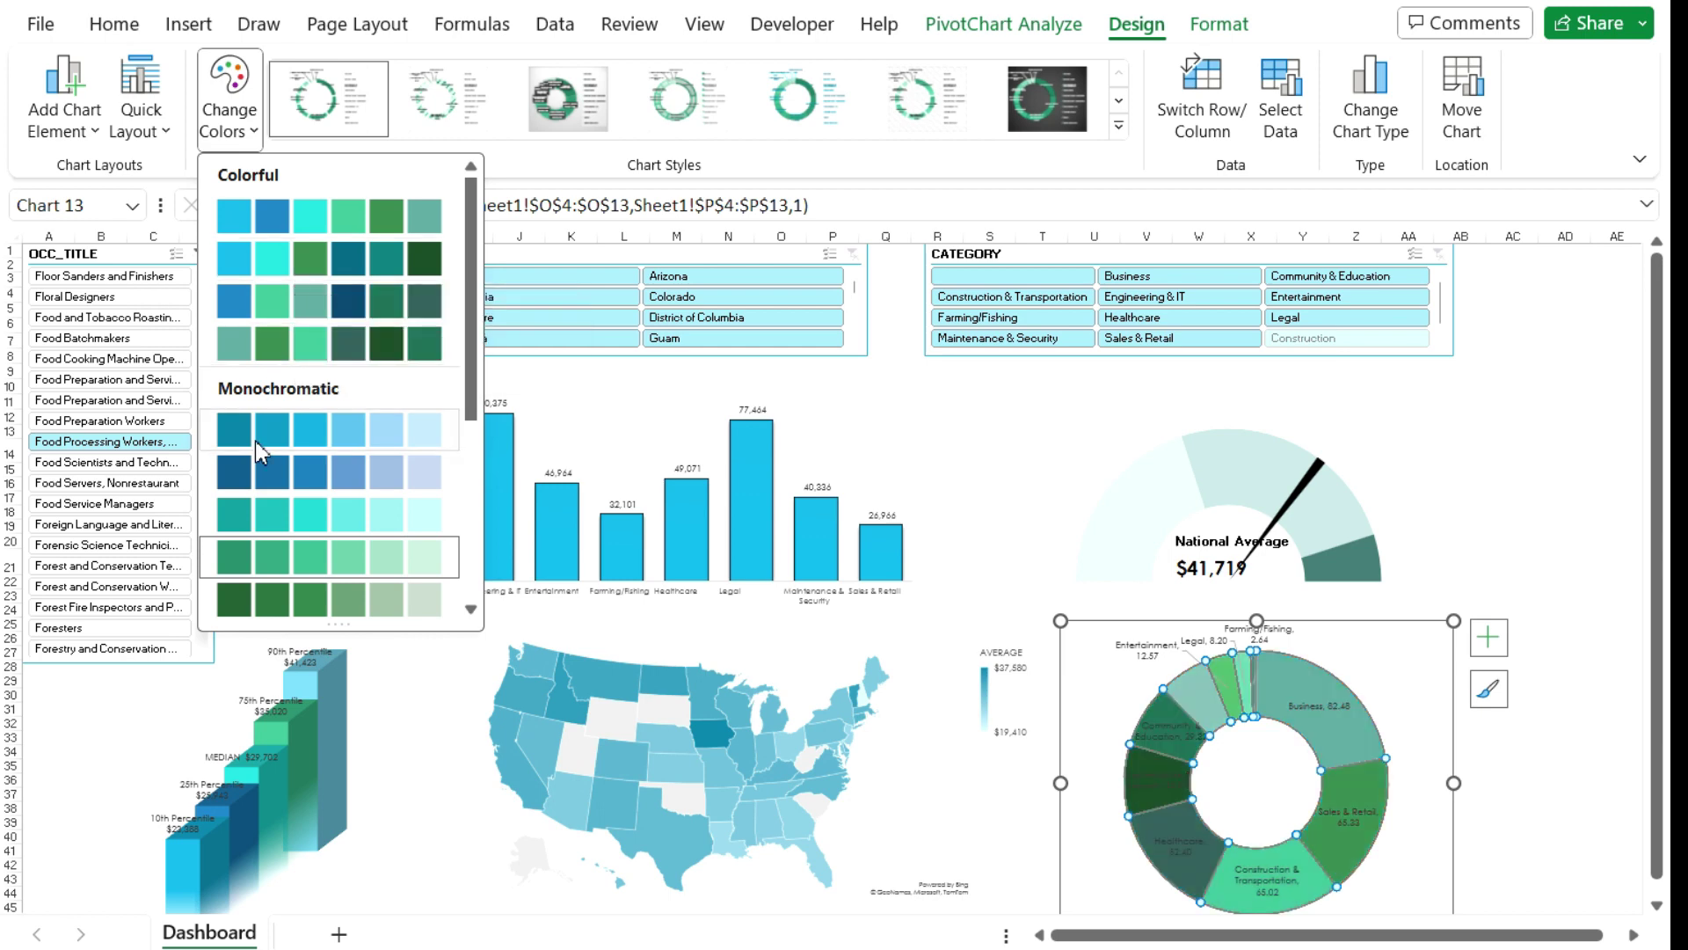
{"action": "left_click", "coordinate": [257, 559]}
{"action": "left_click", "coordinate": [1526, 360]}
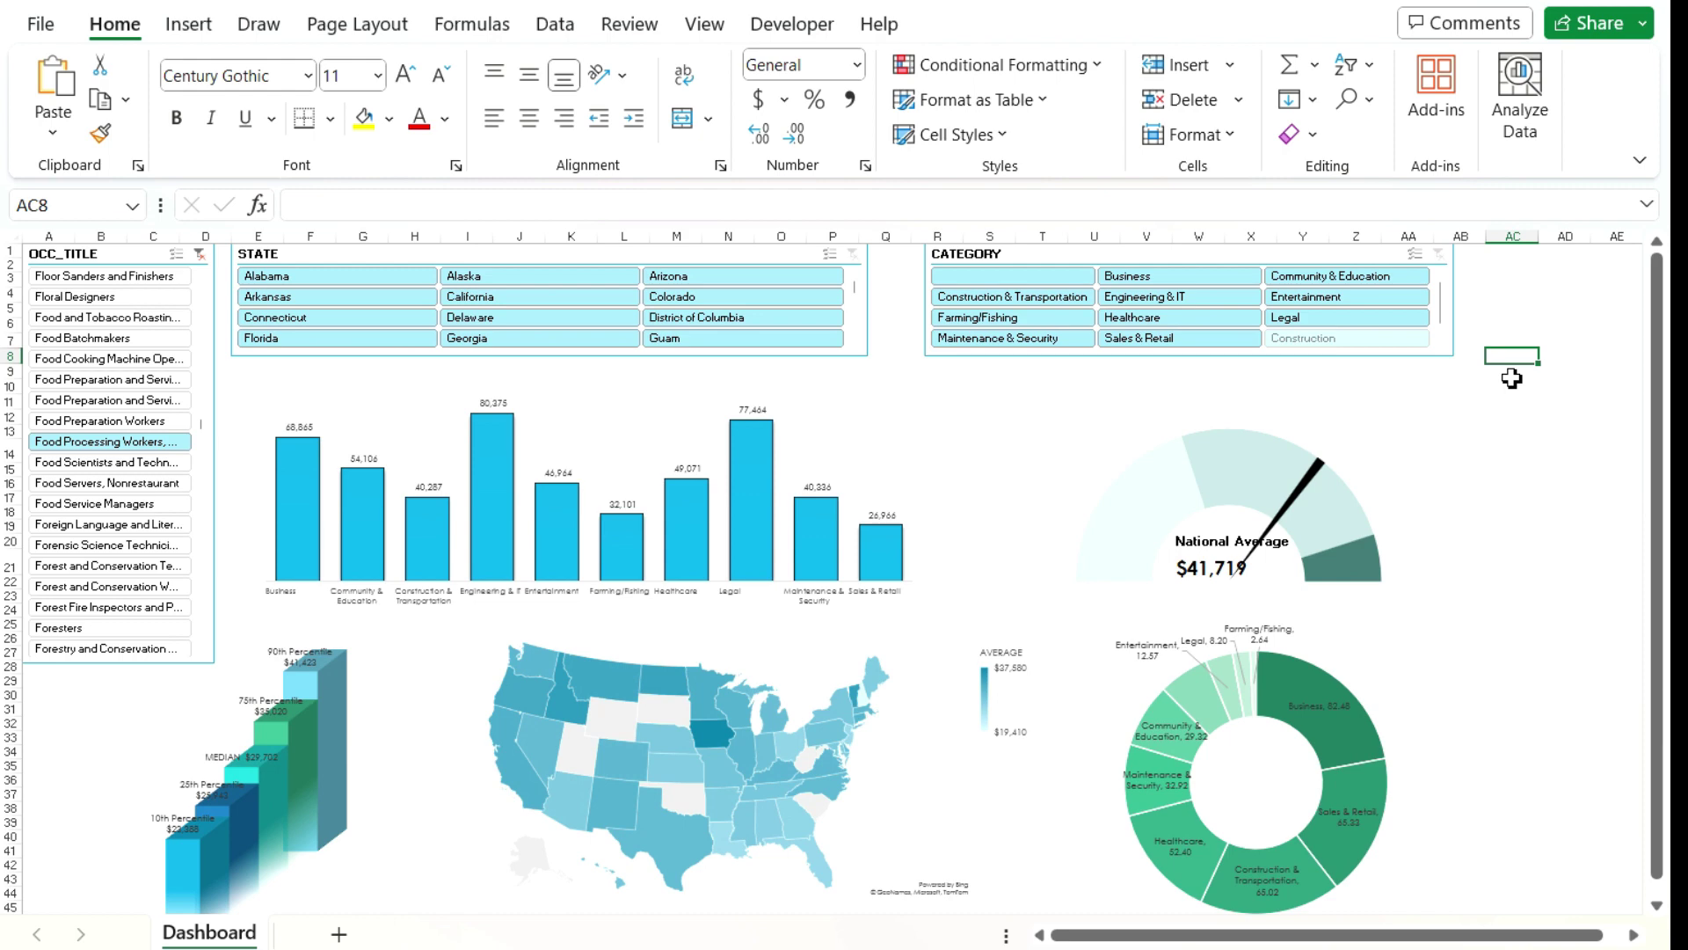
{"action": "left_click", "coordinate": [357, 24]}
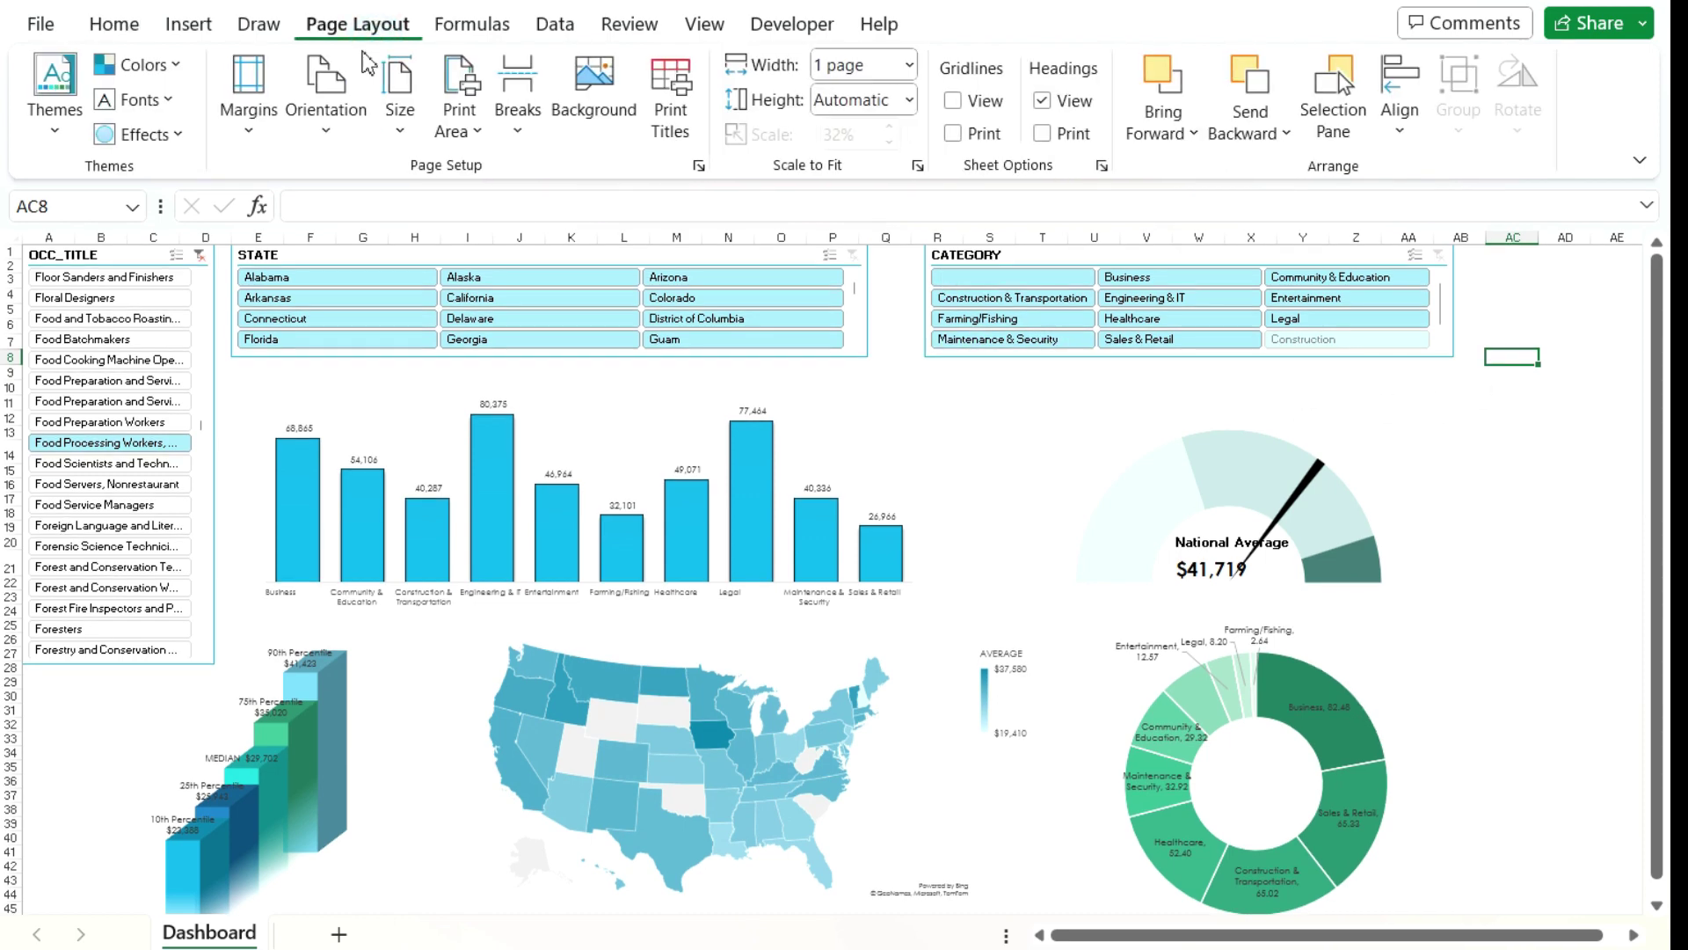
{"action": "left_click", "coordinate": [56, 125]}
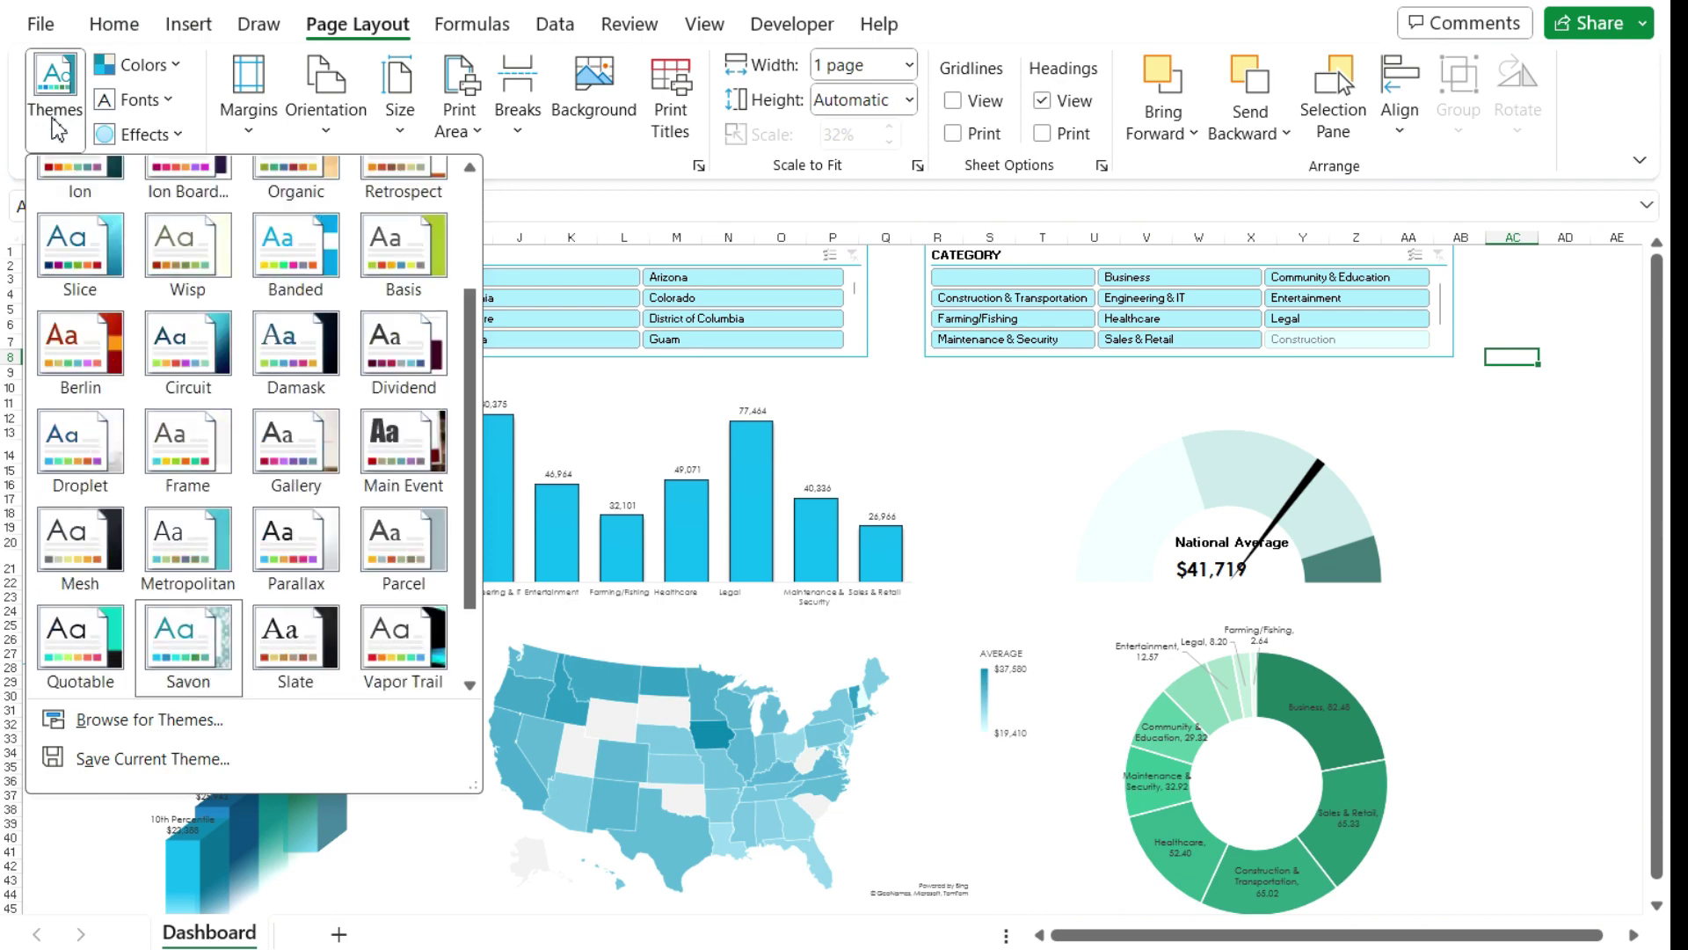
{"action": "left_click", "coordinate": [181, 82]}
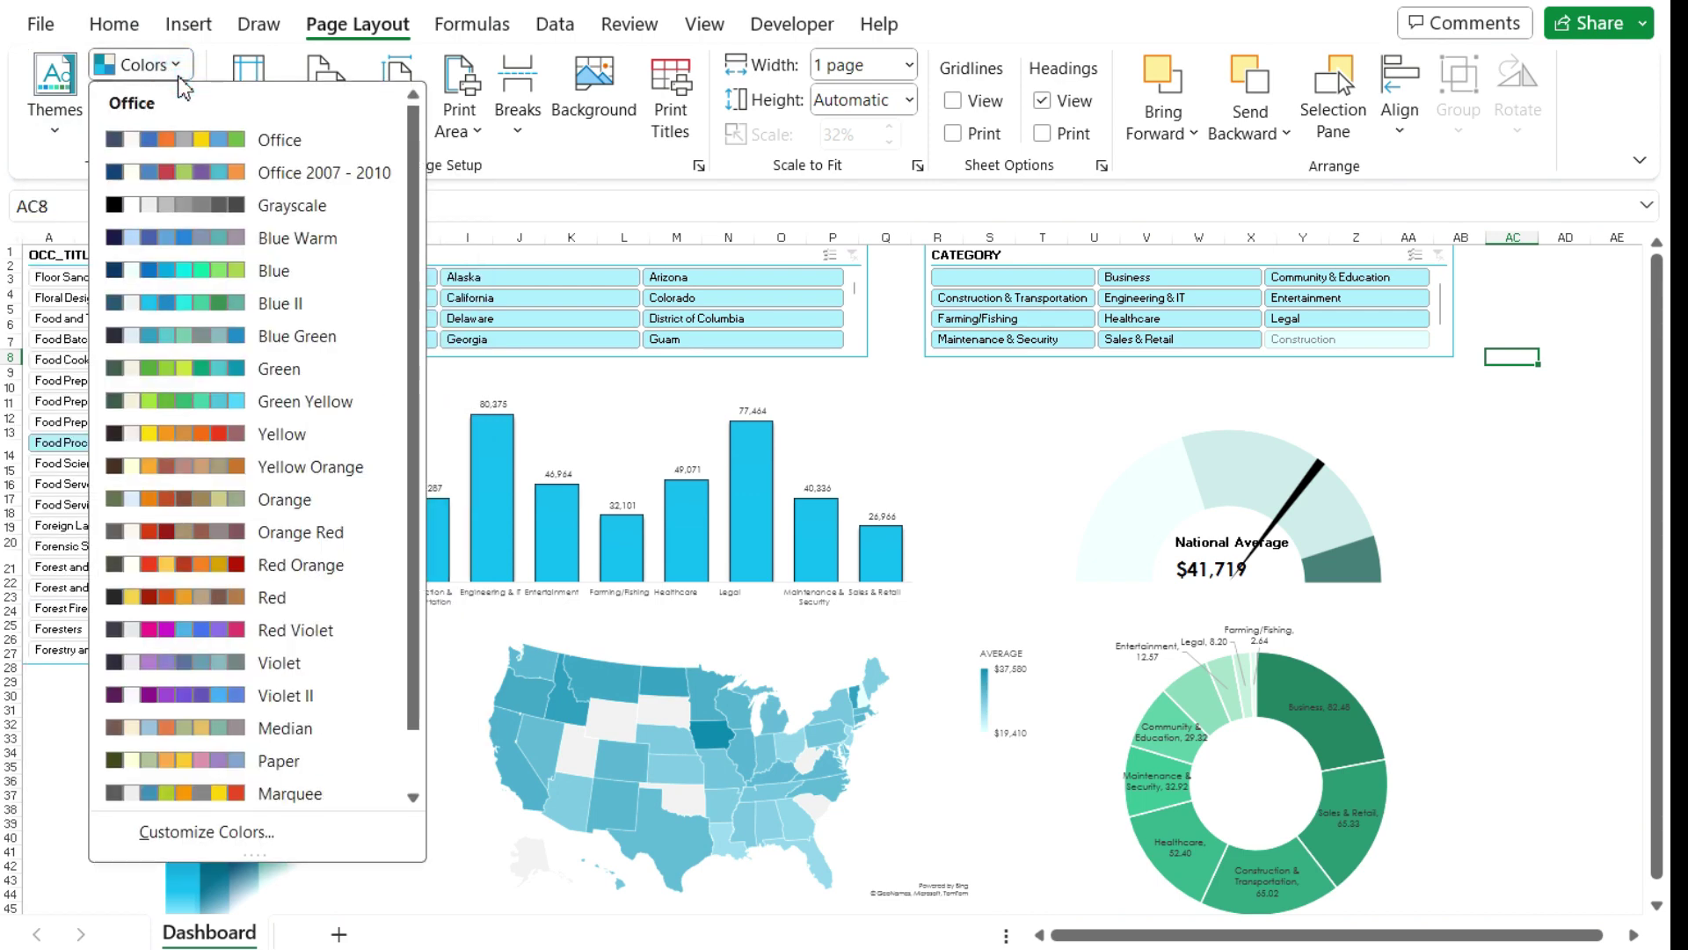
{"action": "left_click", "coordinate": [181, 85]}
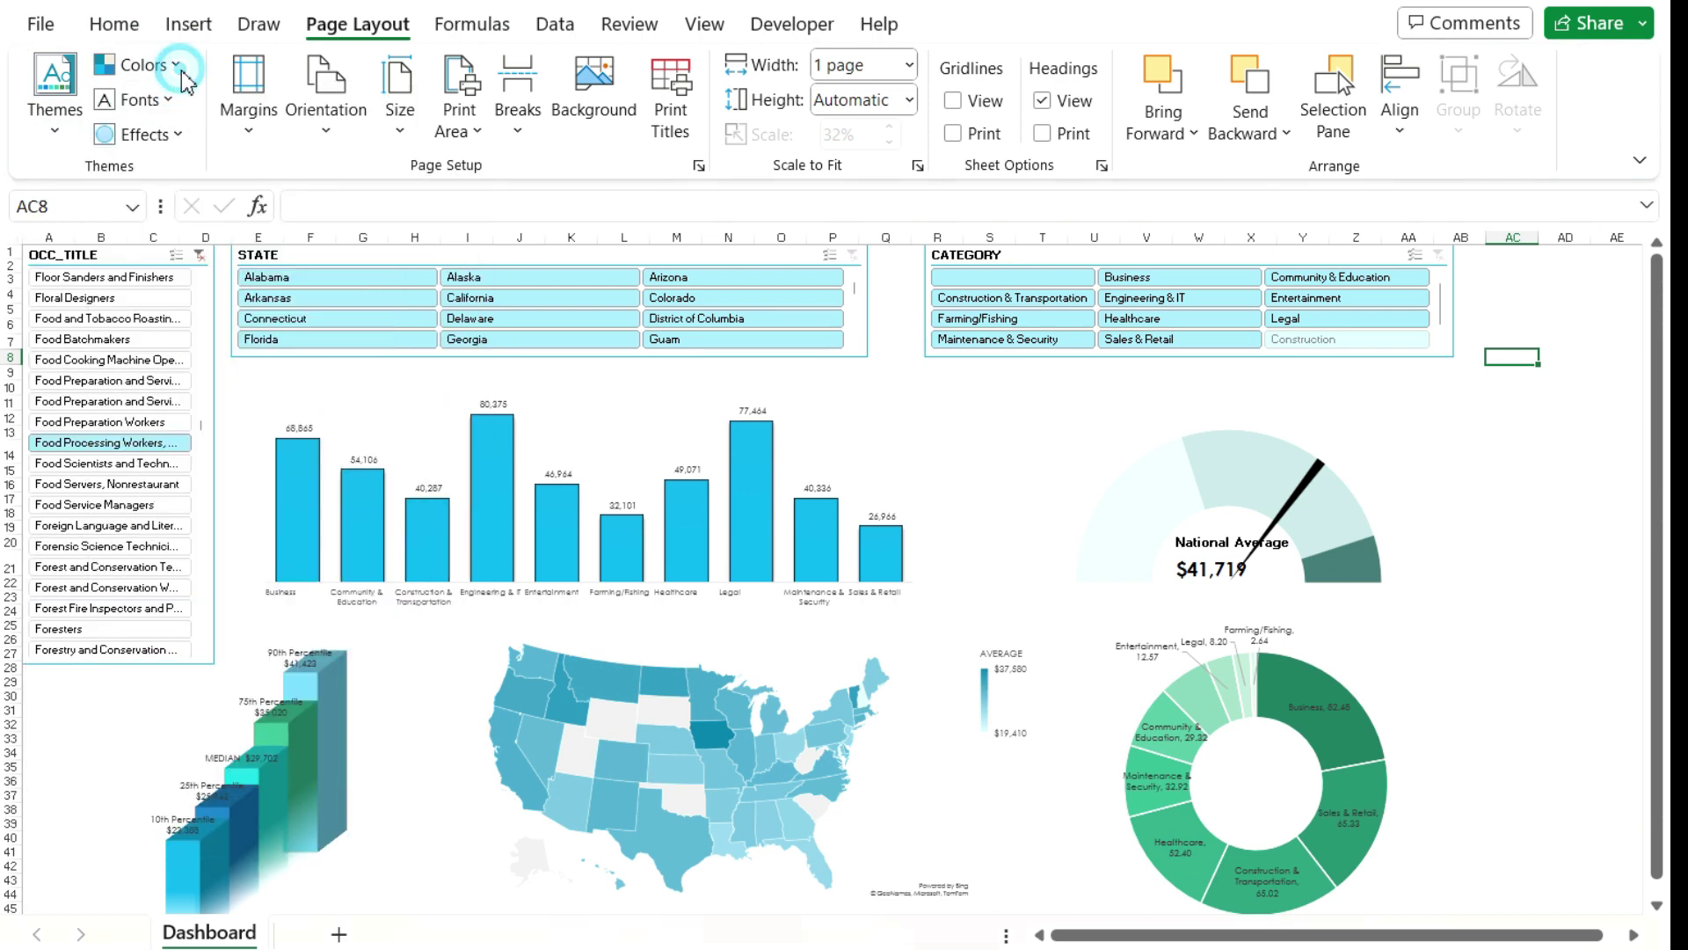
{"action": "left_click", "coordinate": [174, 102]}
{"action": "left_click", "coordinate": [173, 102]}
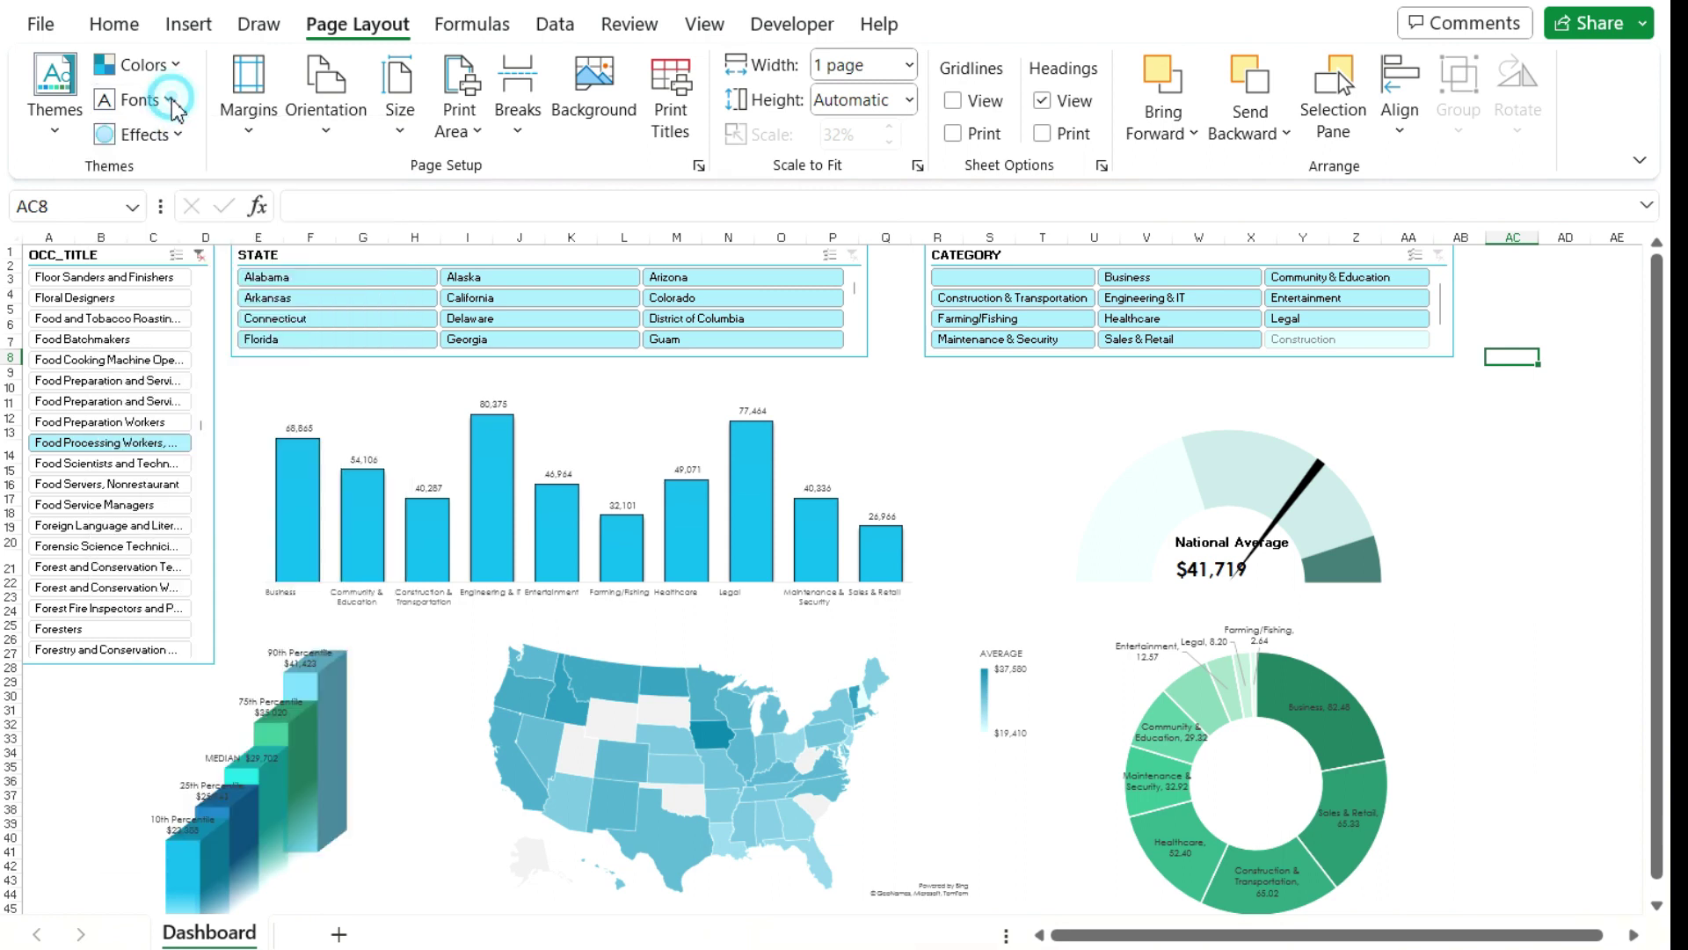
{"action": "left_click", "coordinate": [187, 136]}
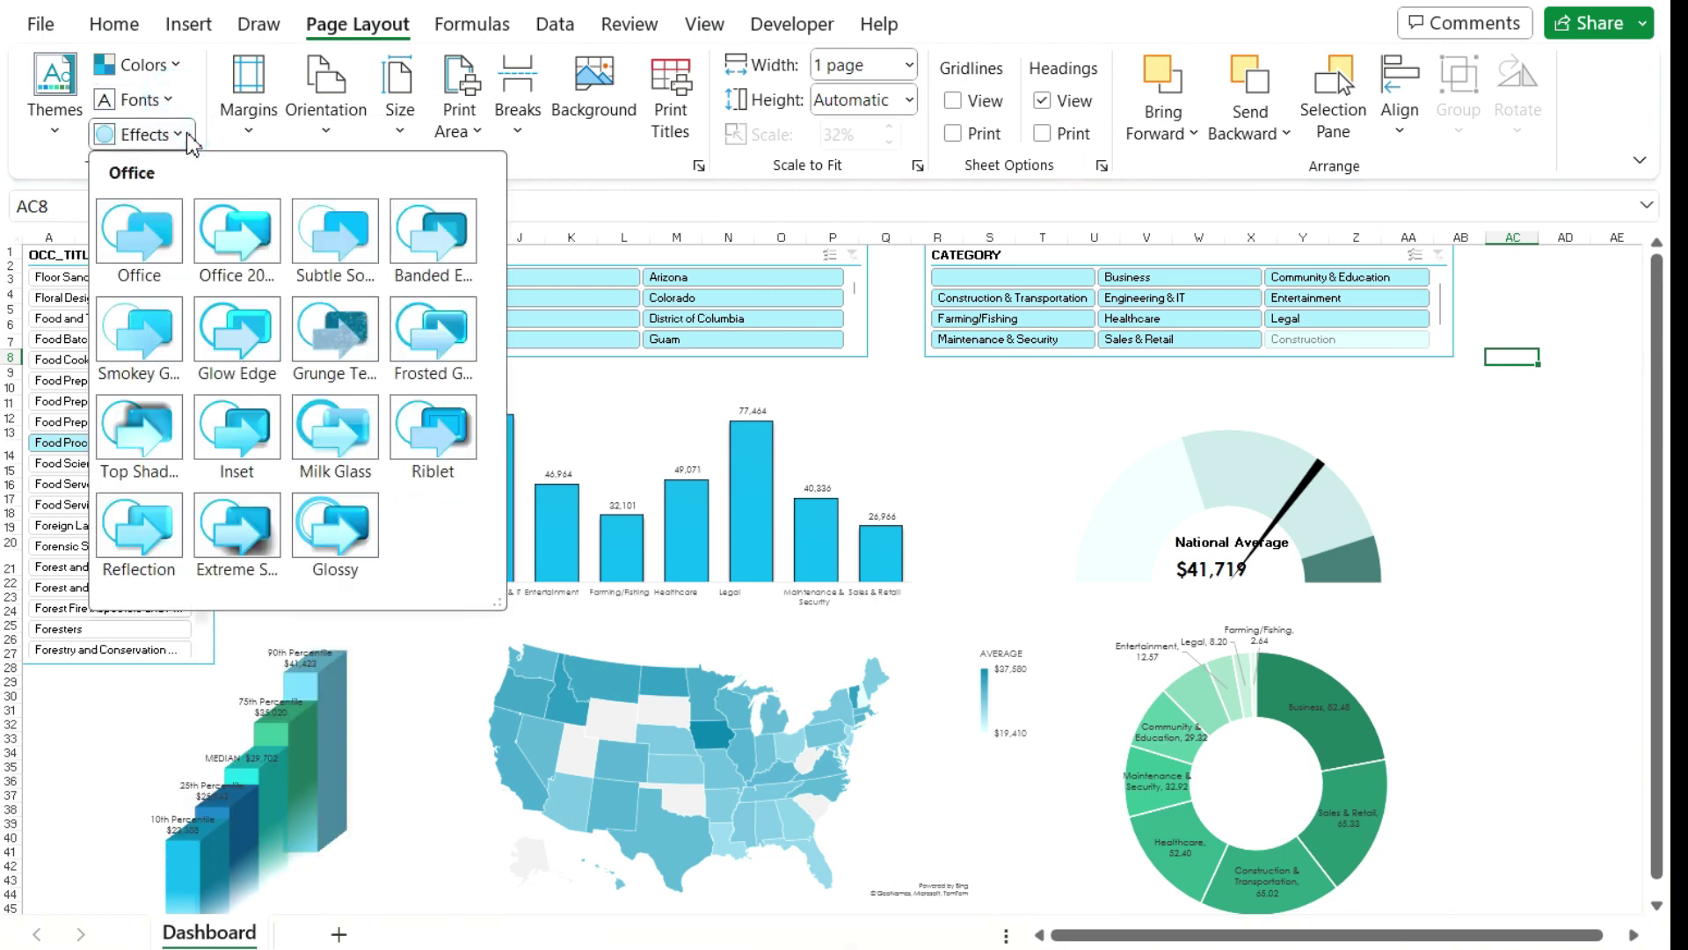
{"action": "left_click", "coordinate": [1450, 445]}
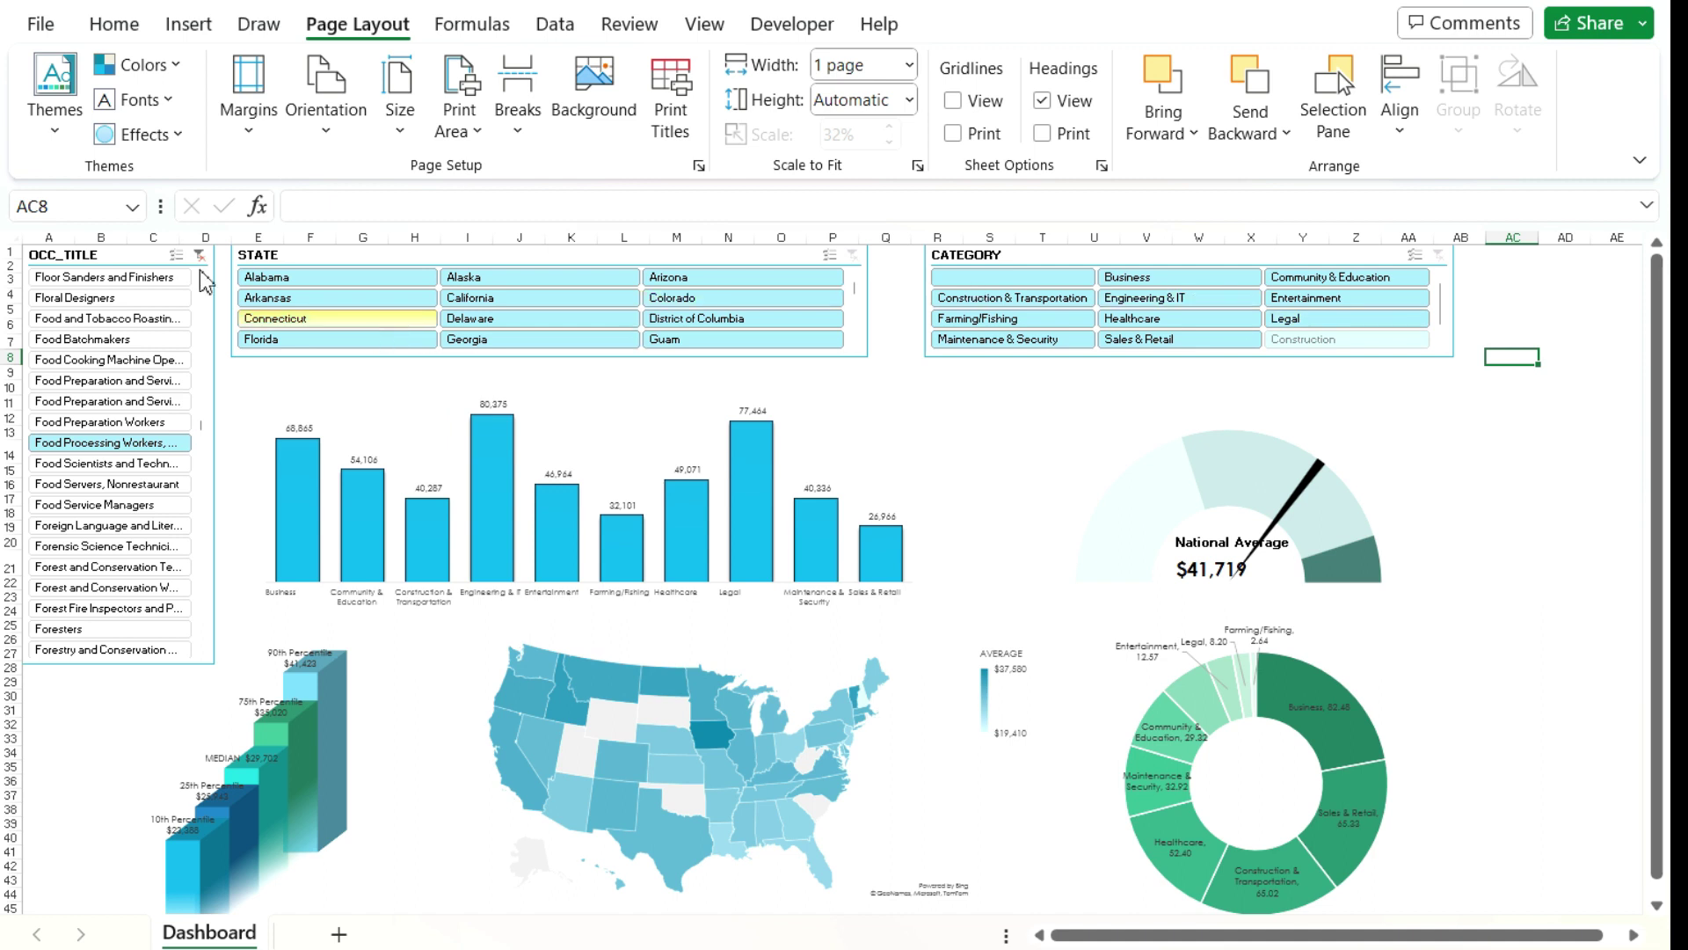
{"action": "left_click", "coordinate": [66, 127]}
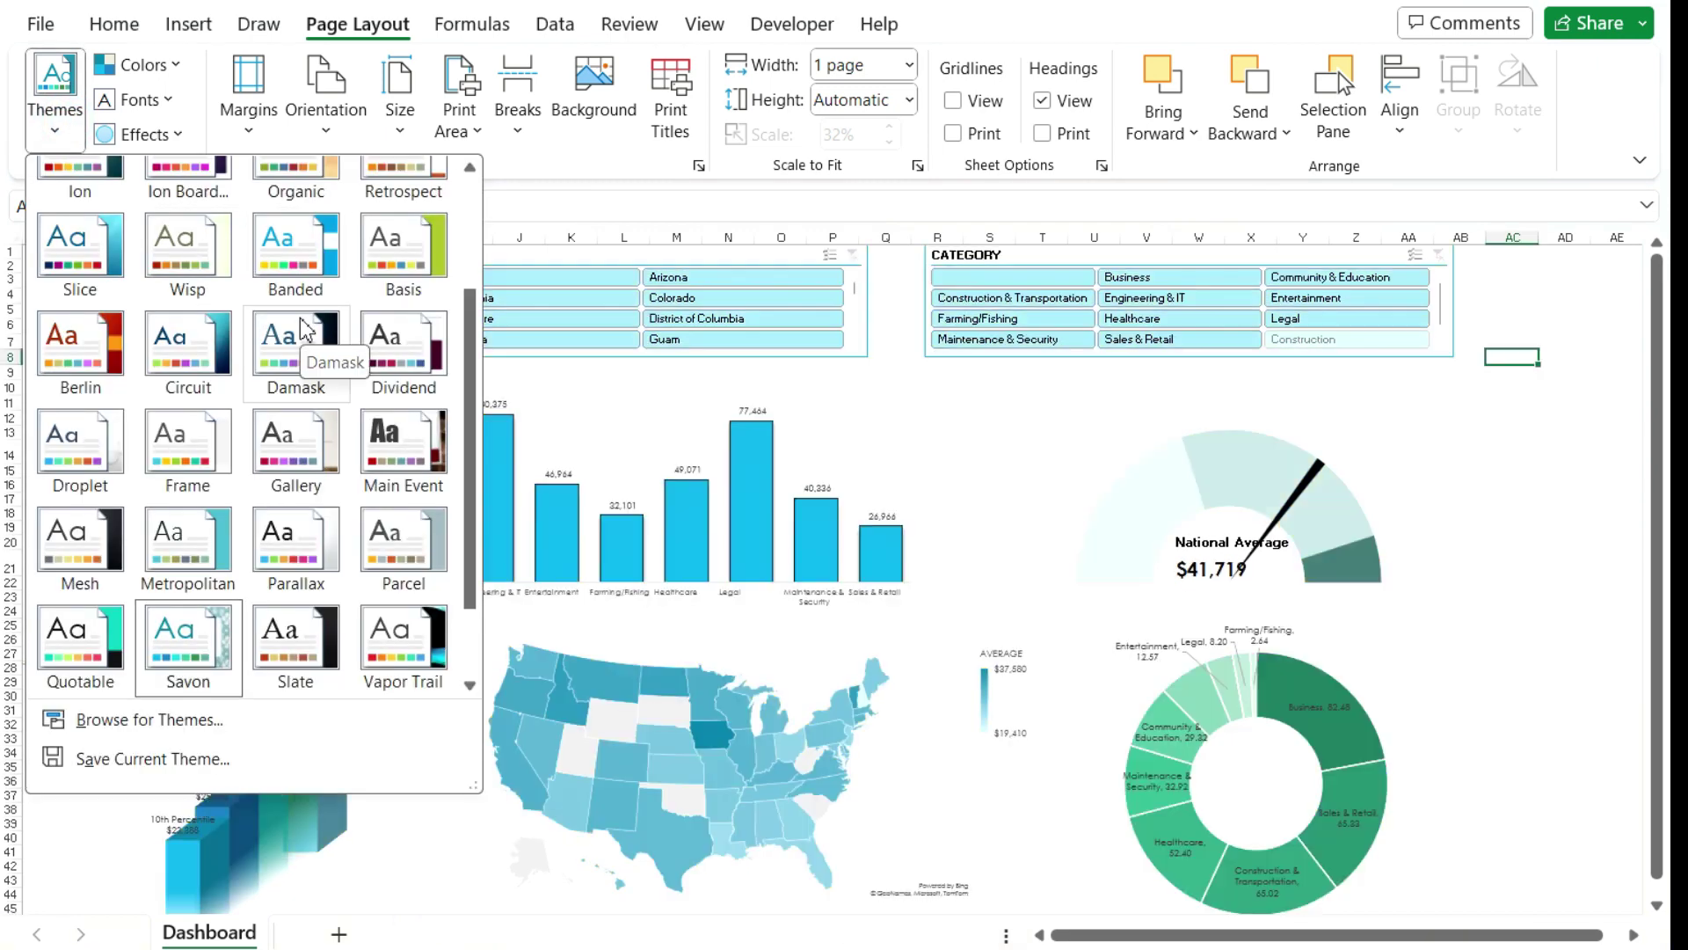
{"action": "left_click", "coordinate": [1540, 389]}
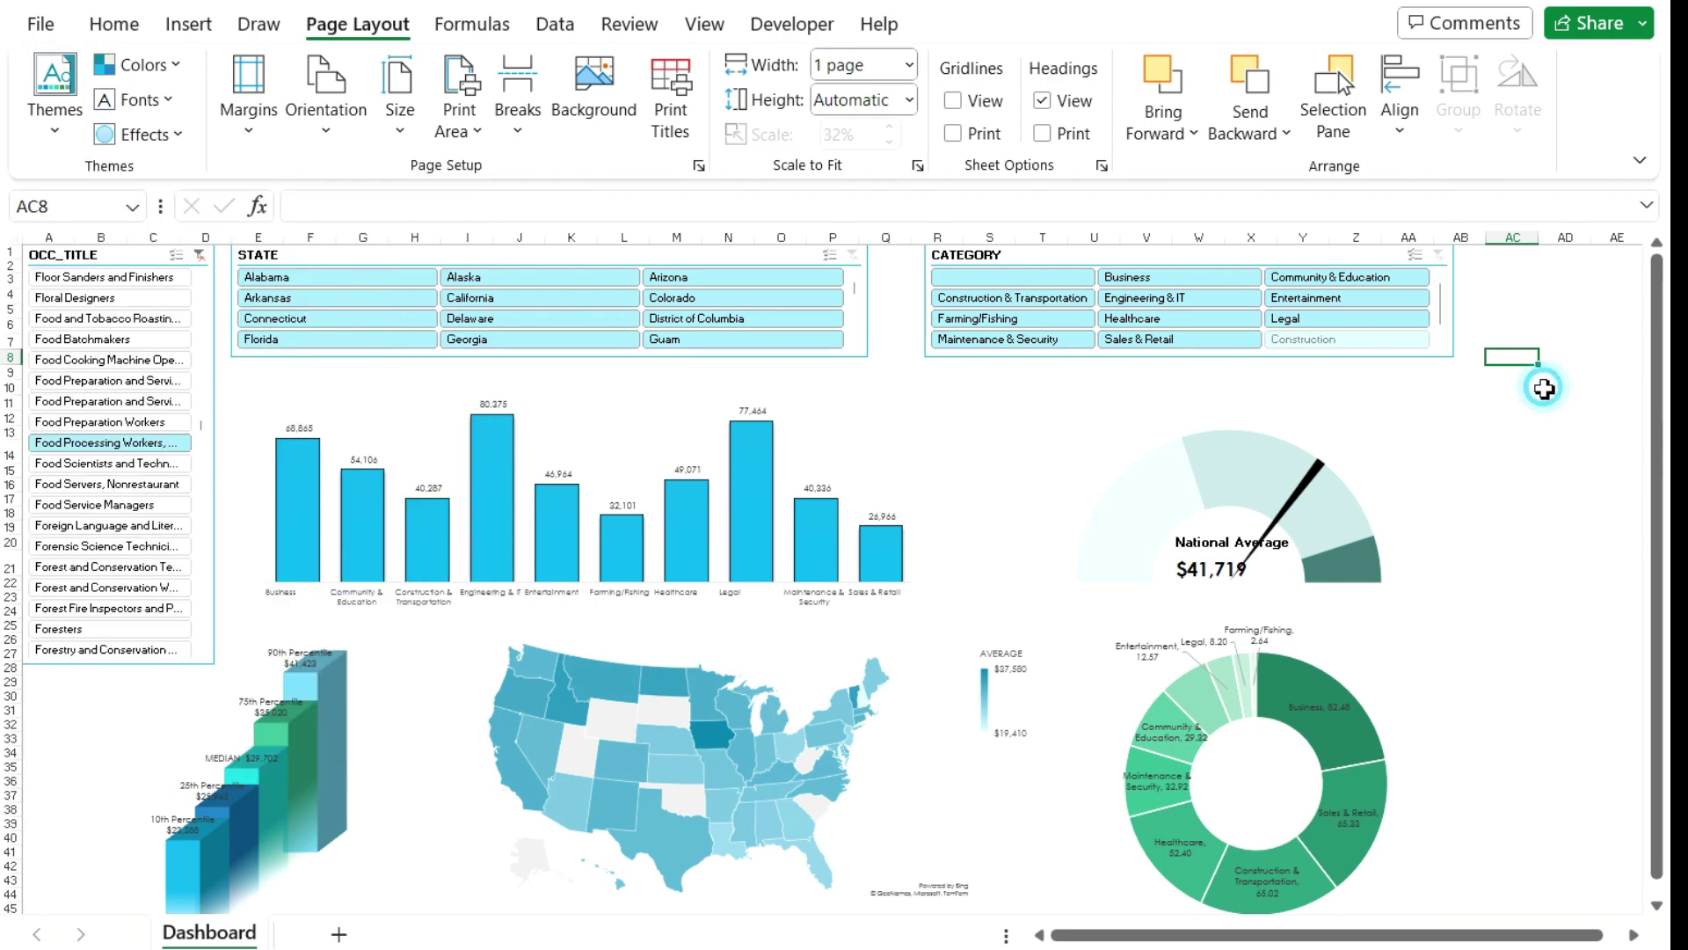
{"action": "left_click", "coordinate": [593, 93]}
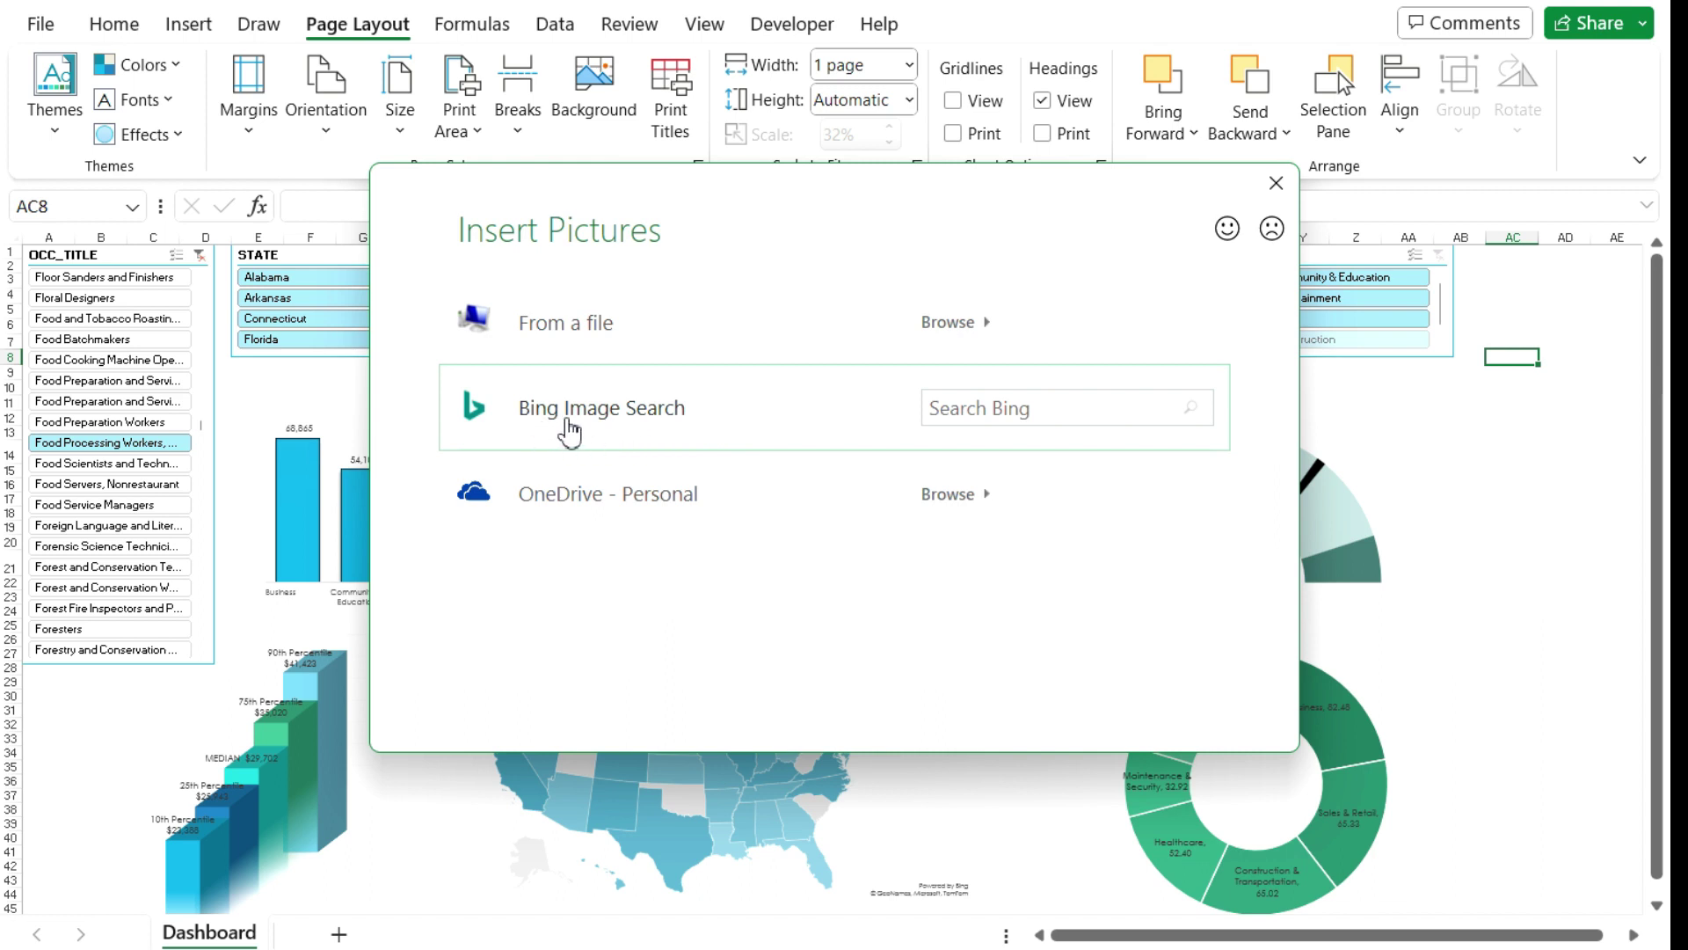
Step: Search Bing images for 'white background'
{"action": "left_click", "coordinate": [1001, 399]}
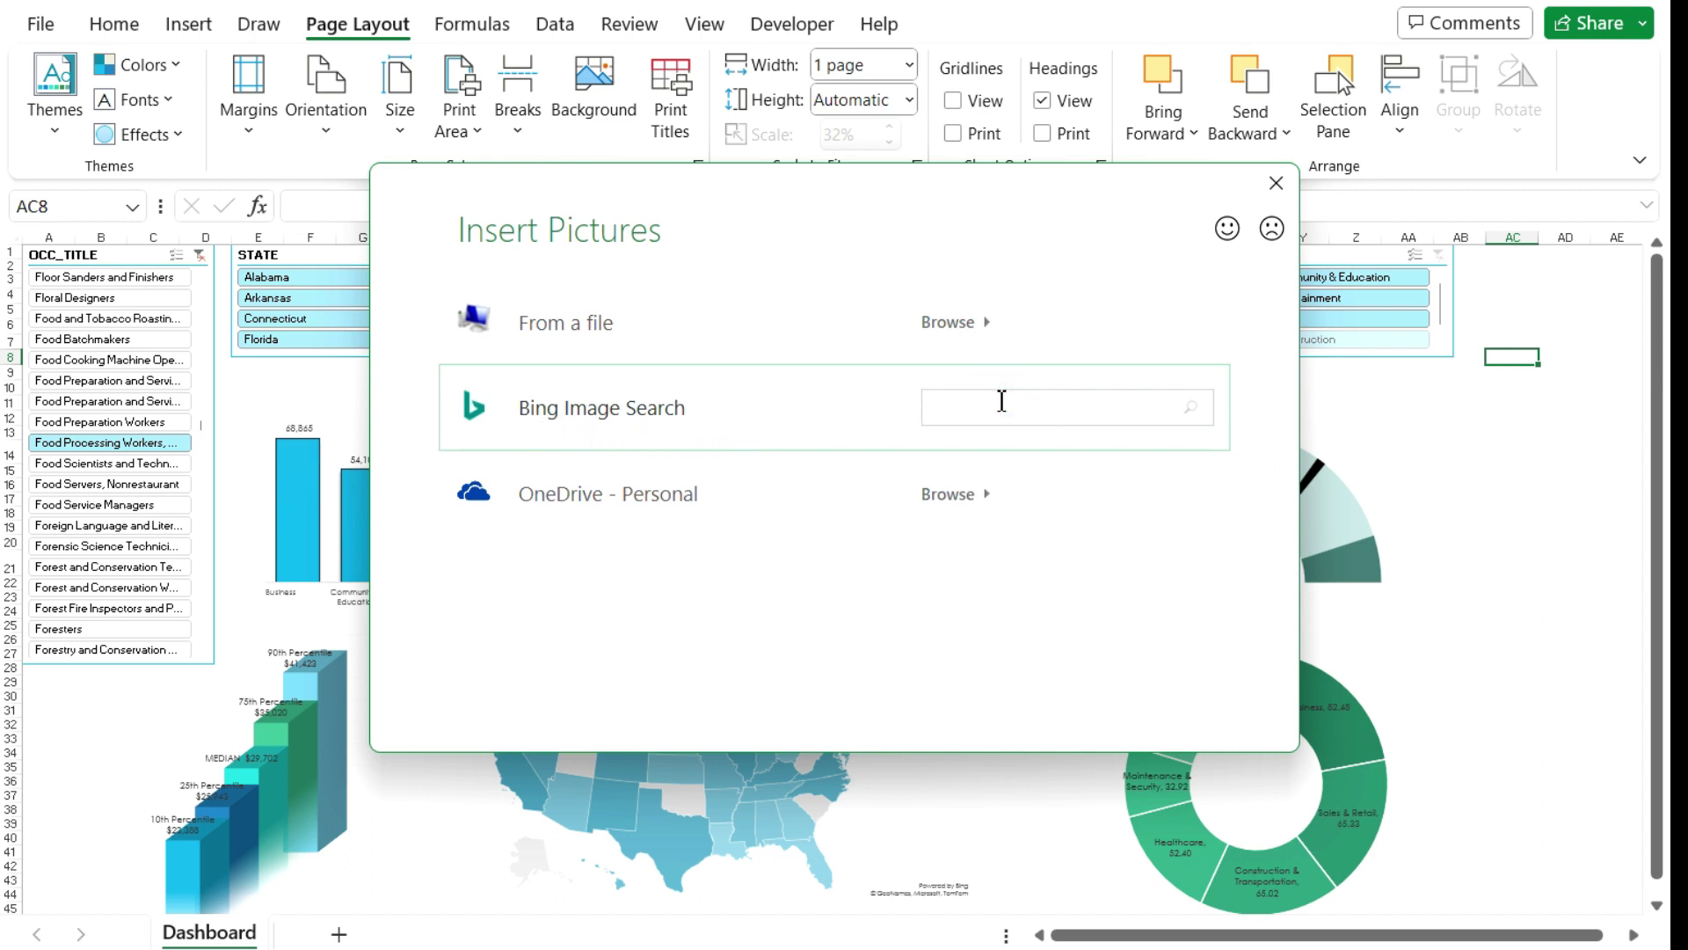
{"action": "type", "text": "white background"}
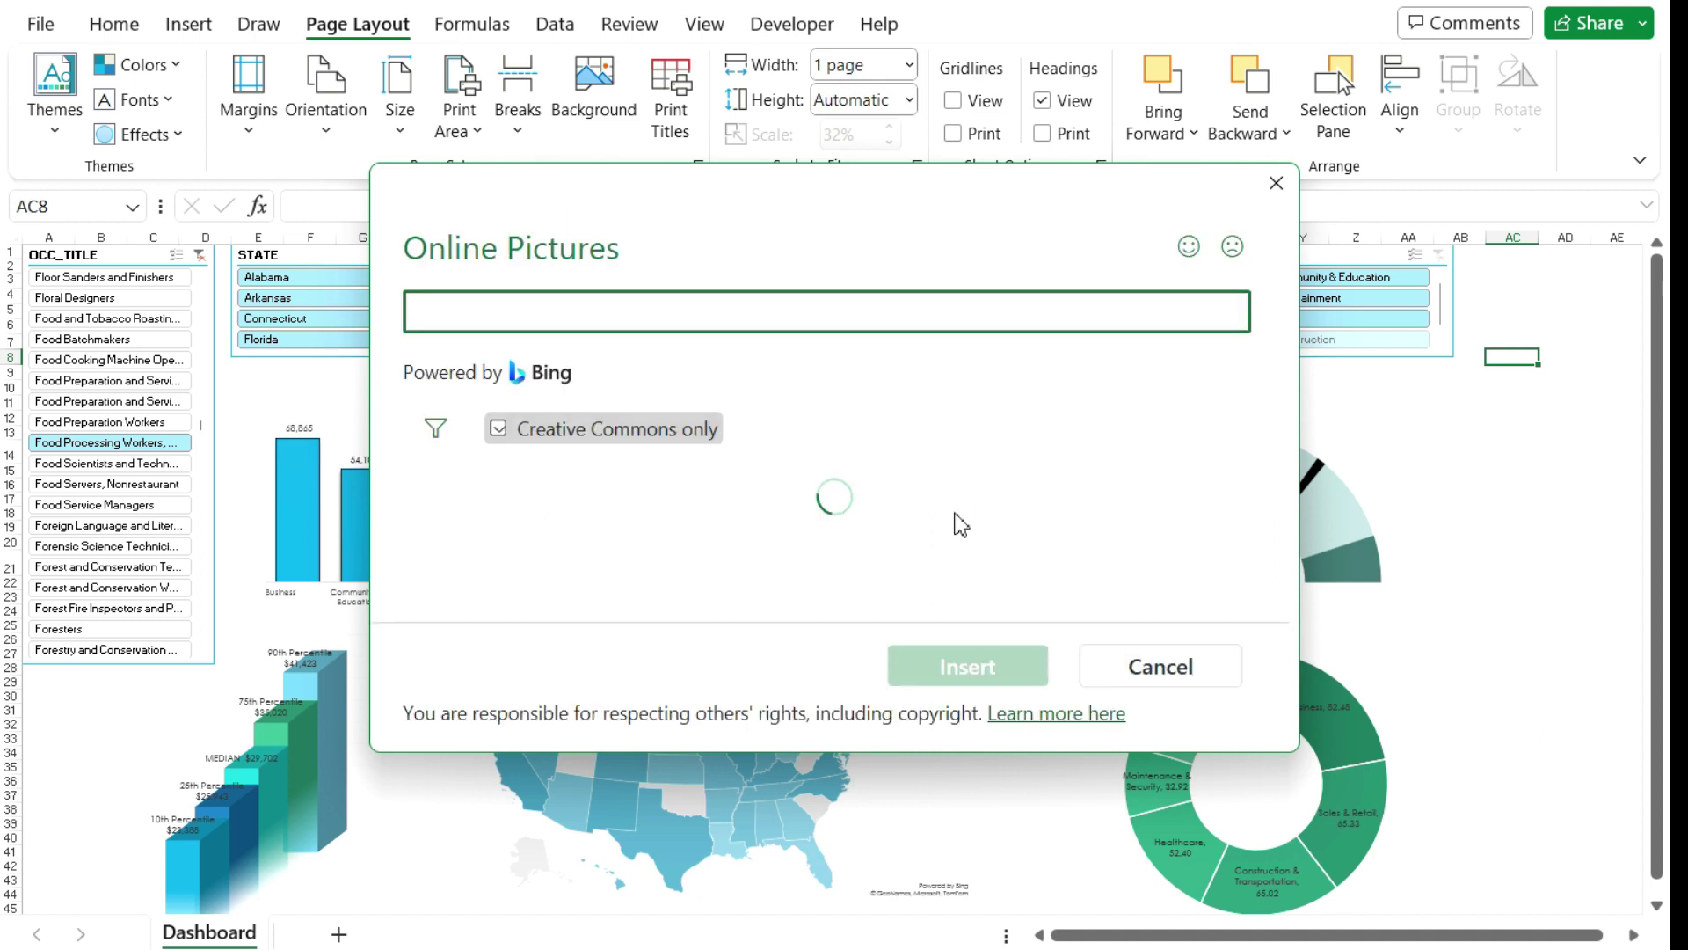
Step: Enlarge the image results and insert the soft white bokeh picture as the sheet background
{"action": "left_click_drag", "start_coordinate": [799, 184], "coordinate": [707, 124]}
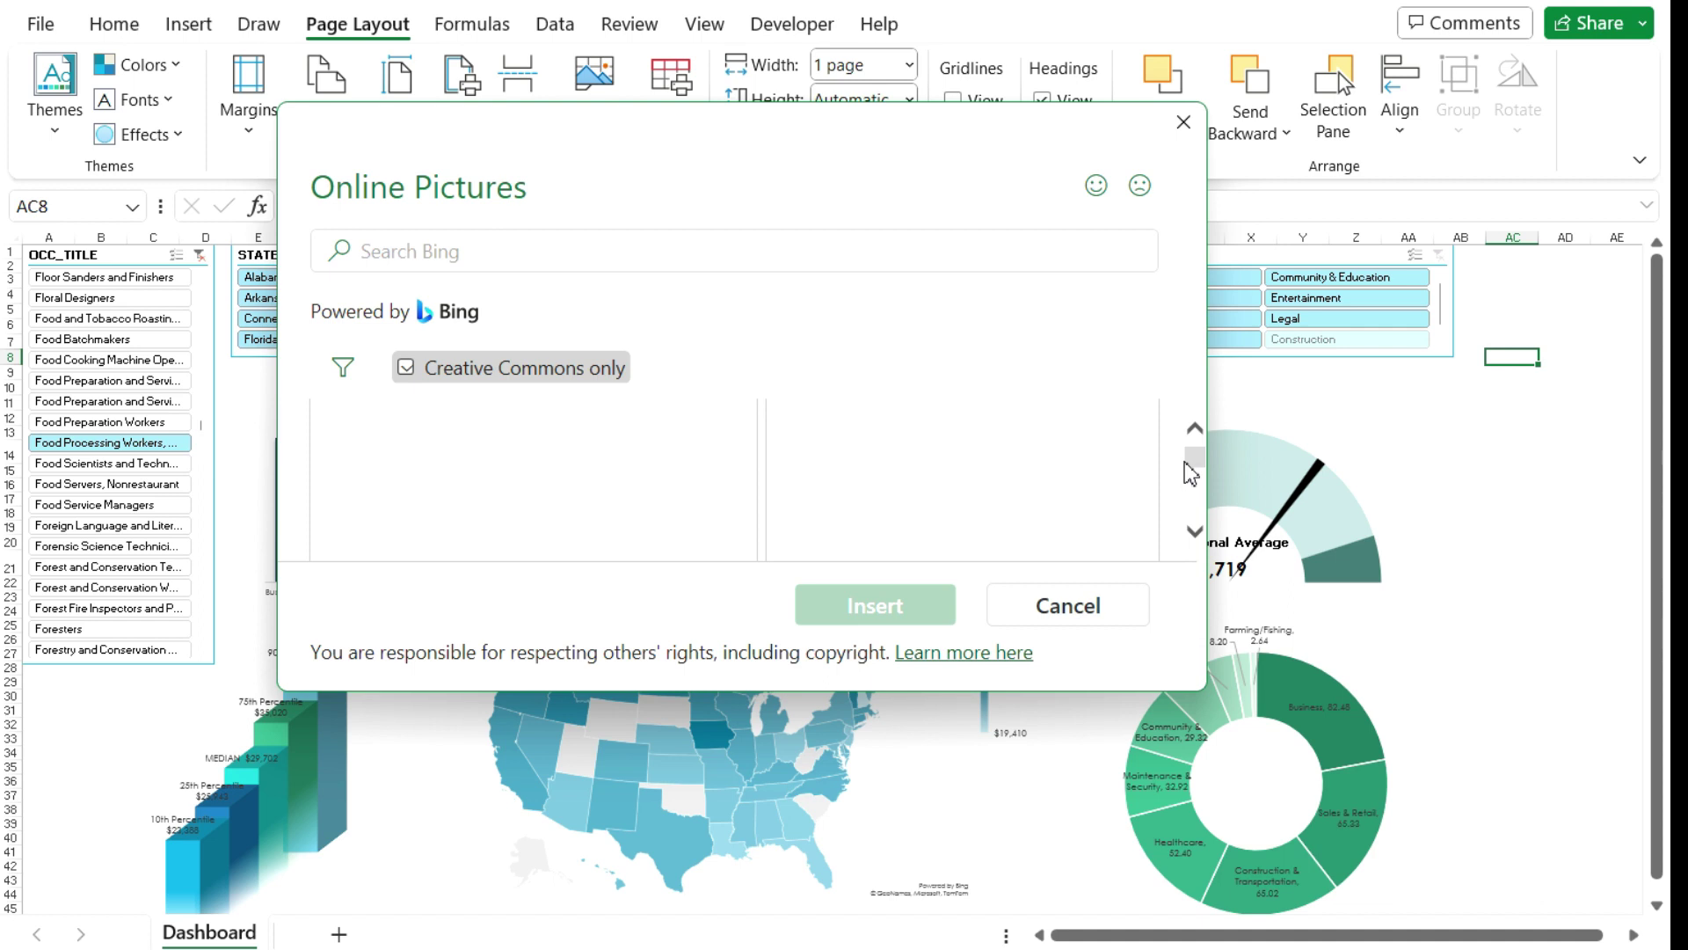
{"action": "left_click_drag", "start_coordinate": [1199, 688], "coordinate": [1416, 915]}
{"action": "left_click_drag", "start_coordinate": [1410, 478], "coordinate": [1376, 677]}
{"action": "left_click", "coordinate": [472, 659]}
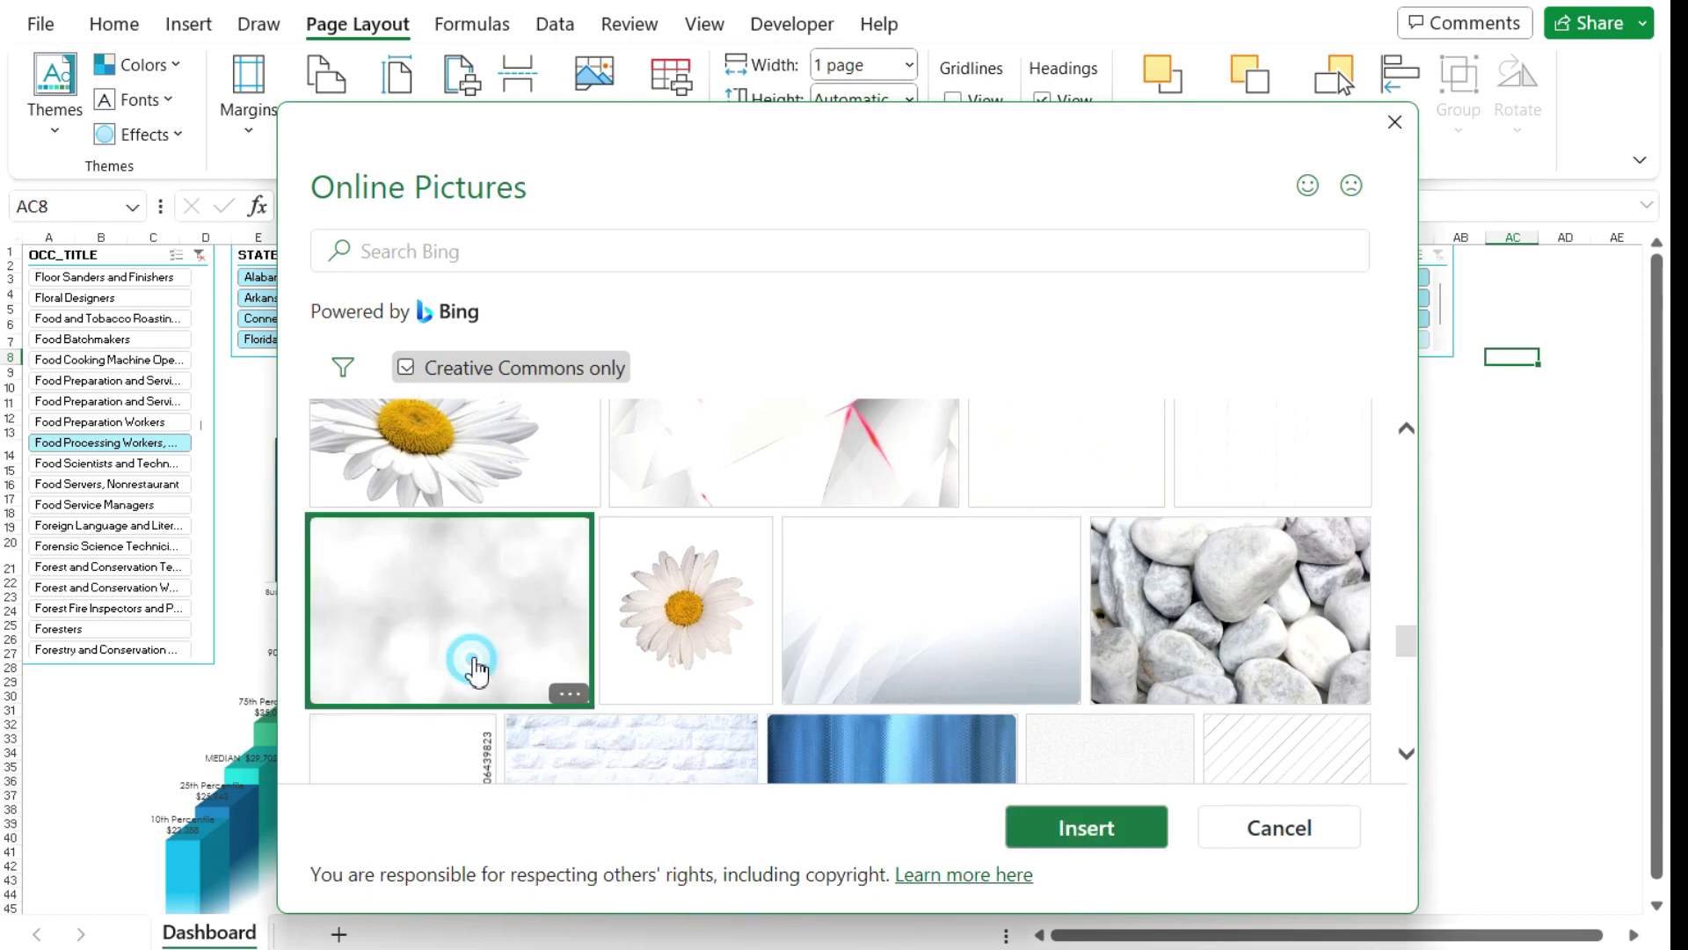
{"action": "left_click", "coordinate": [1050, 823]}
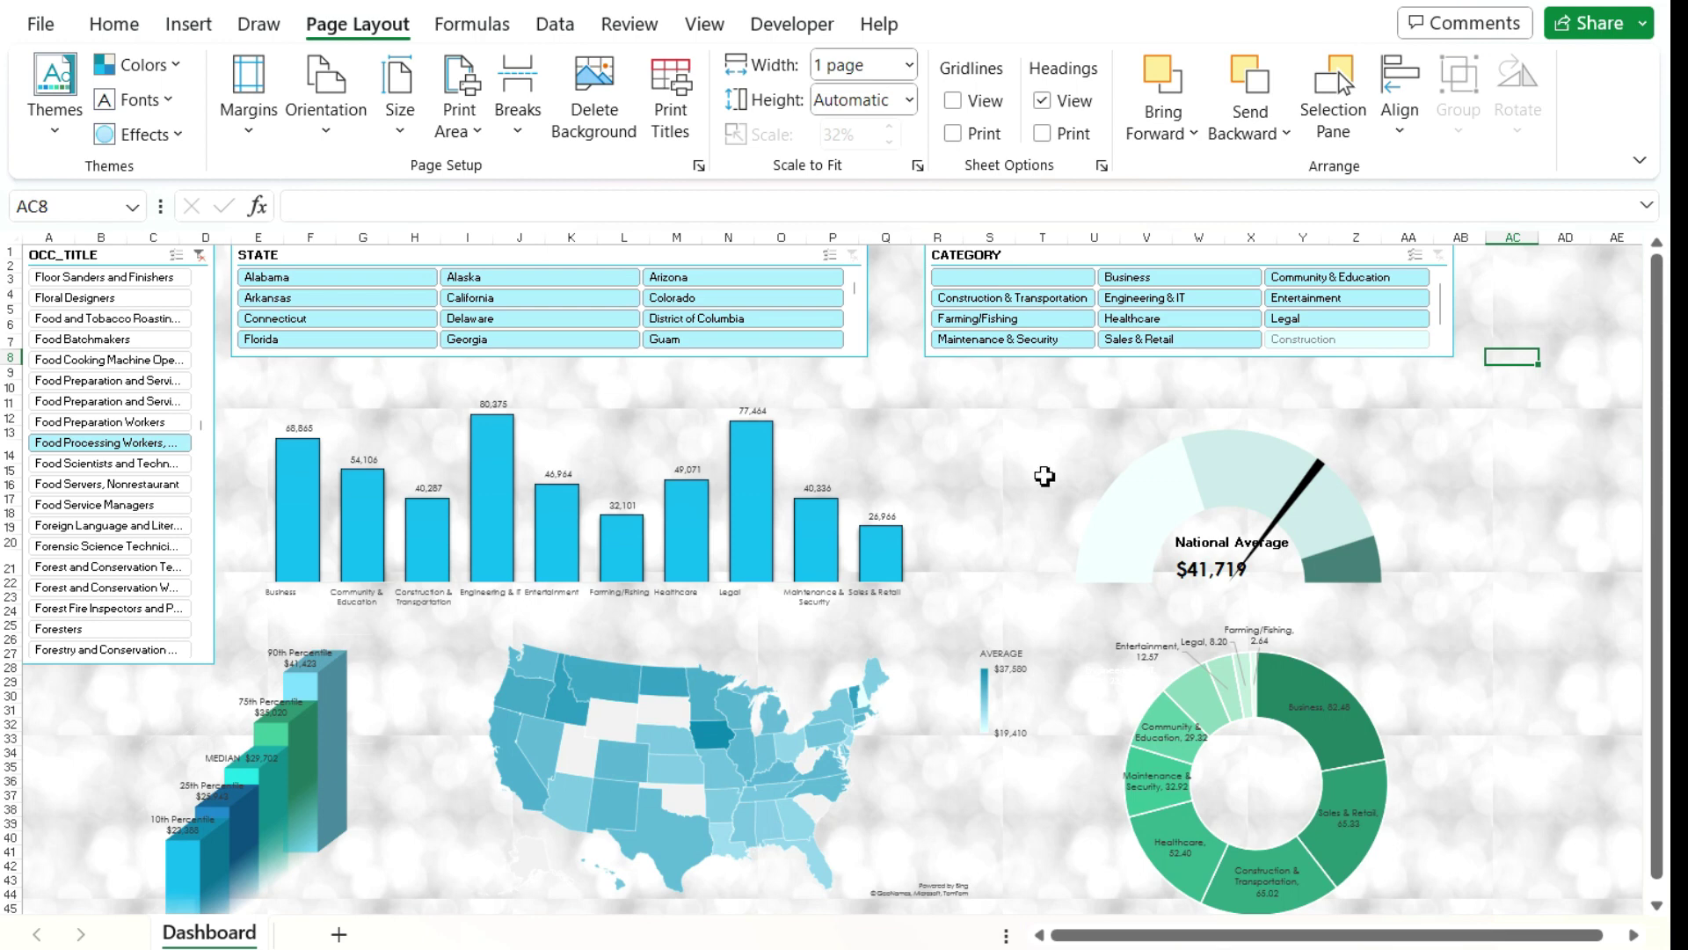
{"action": "scroll", "coordinate": [1035, 483], "scroll_direction": "down", "scroll_amount": 3}
{"action": "scroll", "coordinate": [1037, 492], "scroll_direction": "up", "scroll_amount": 3}
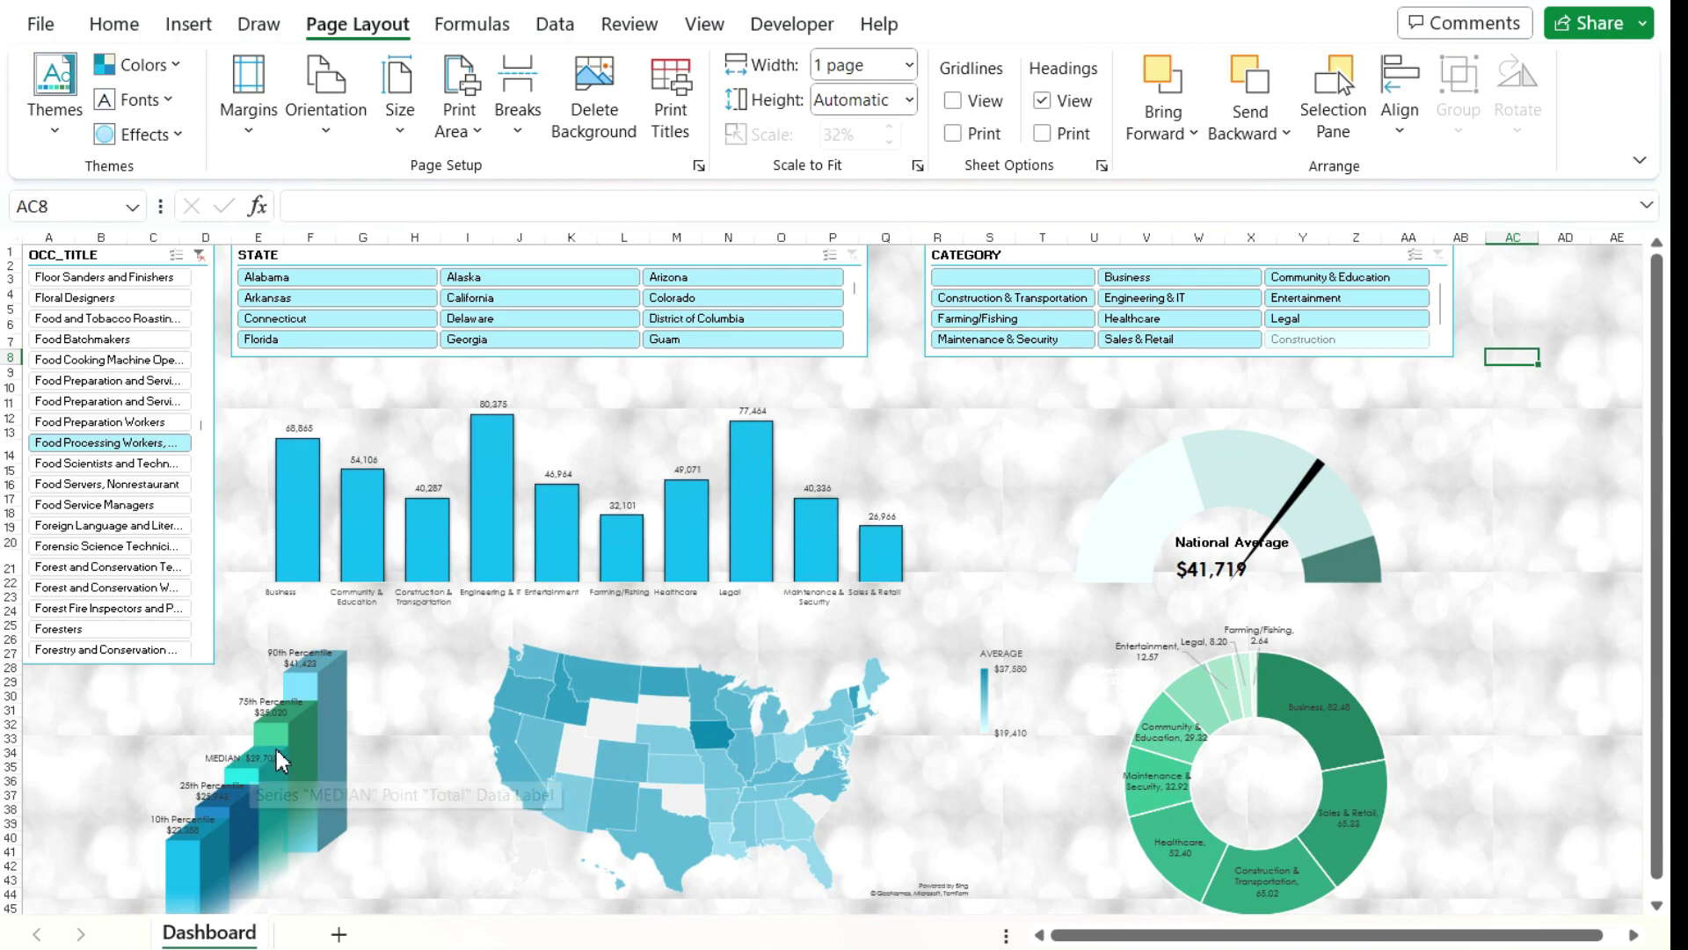
{"action": "left_click", "coordinate": [1117, 678]}
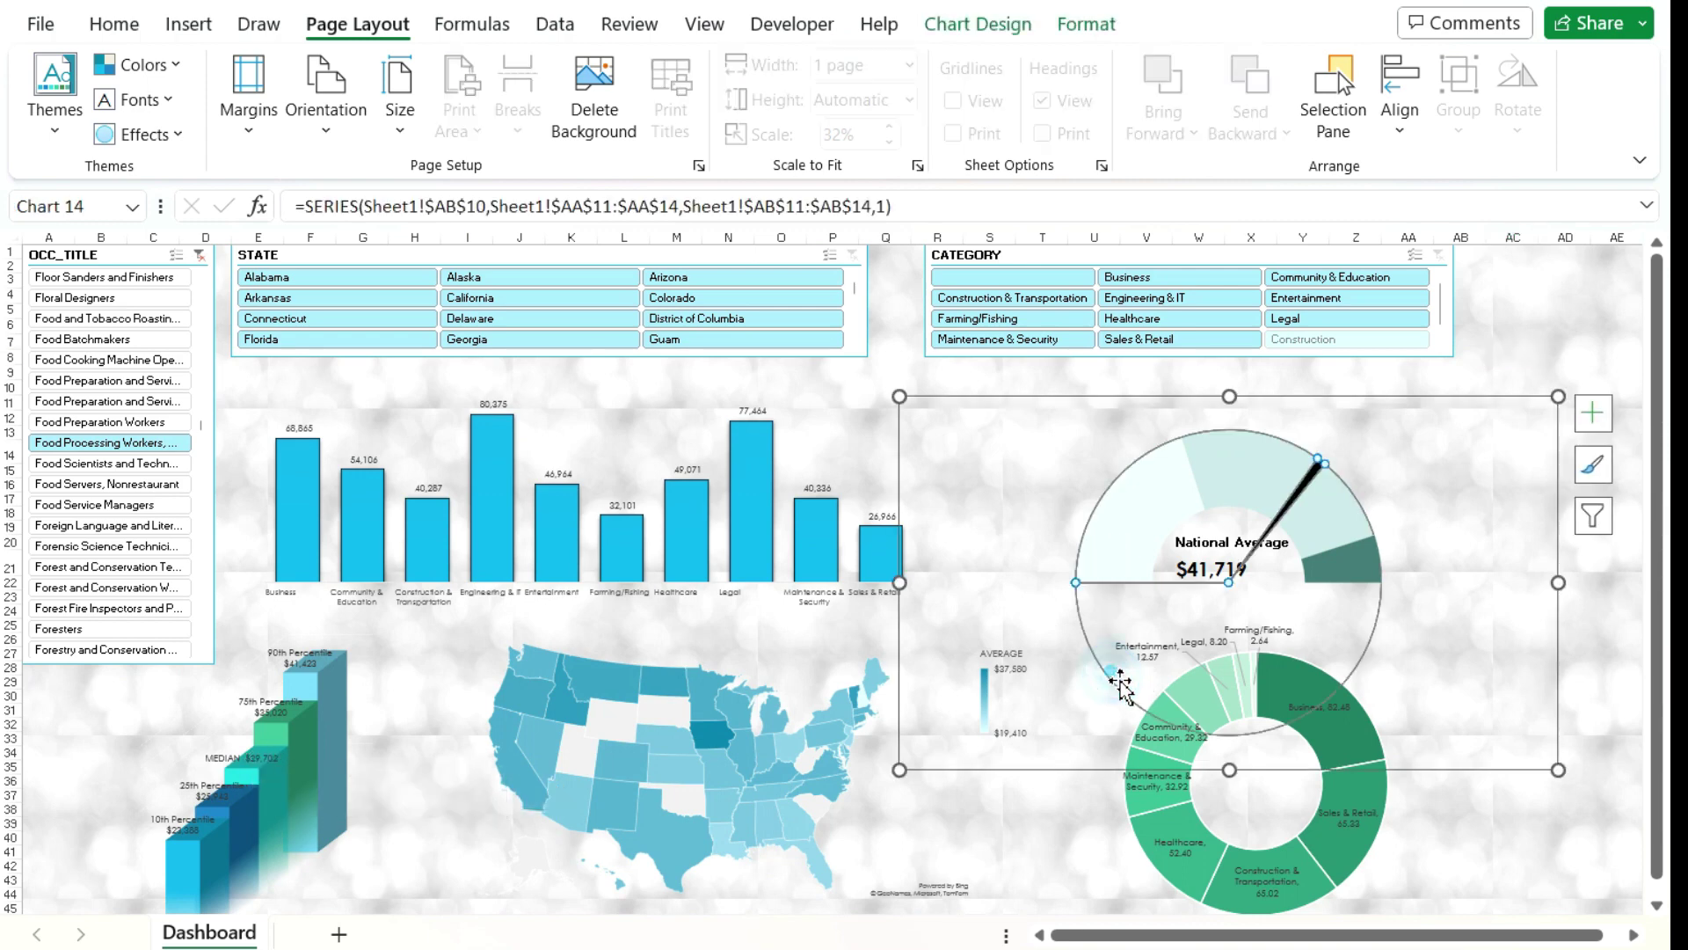
{"action": "left_click", "coordinate": [1108, 683]}
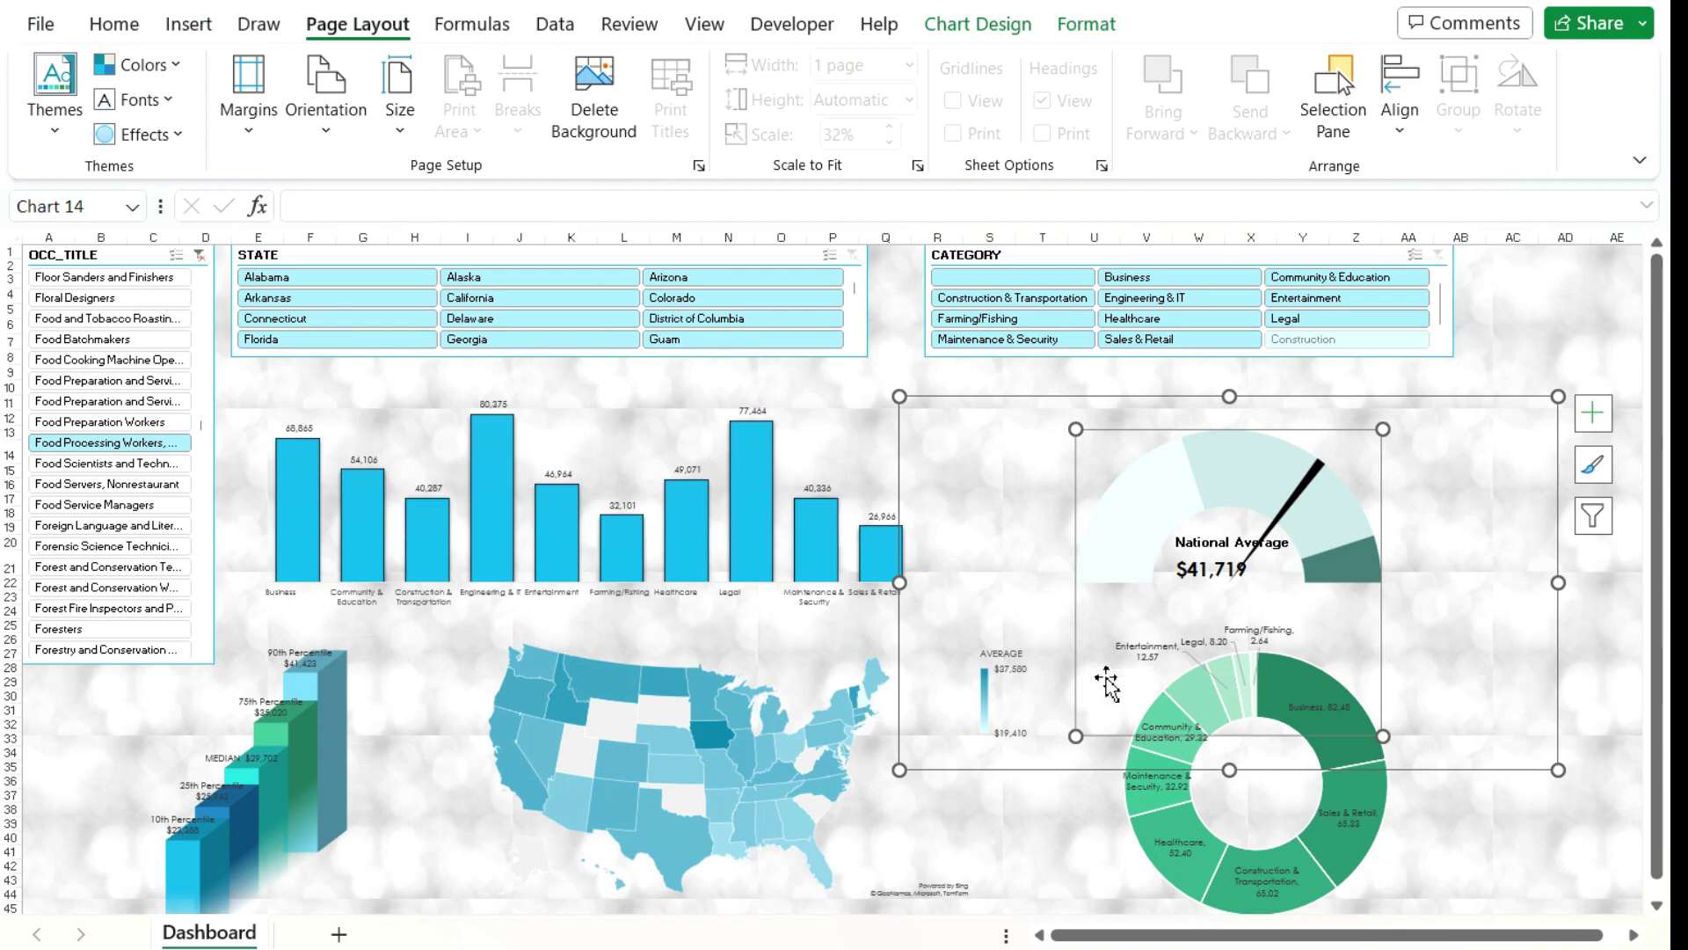
{"action": "left_click", "coordinate": [835, 664]}
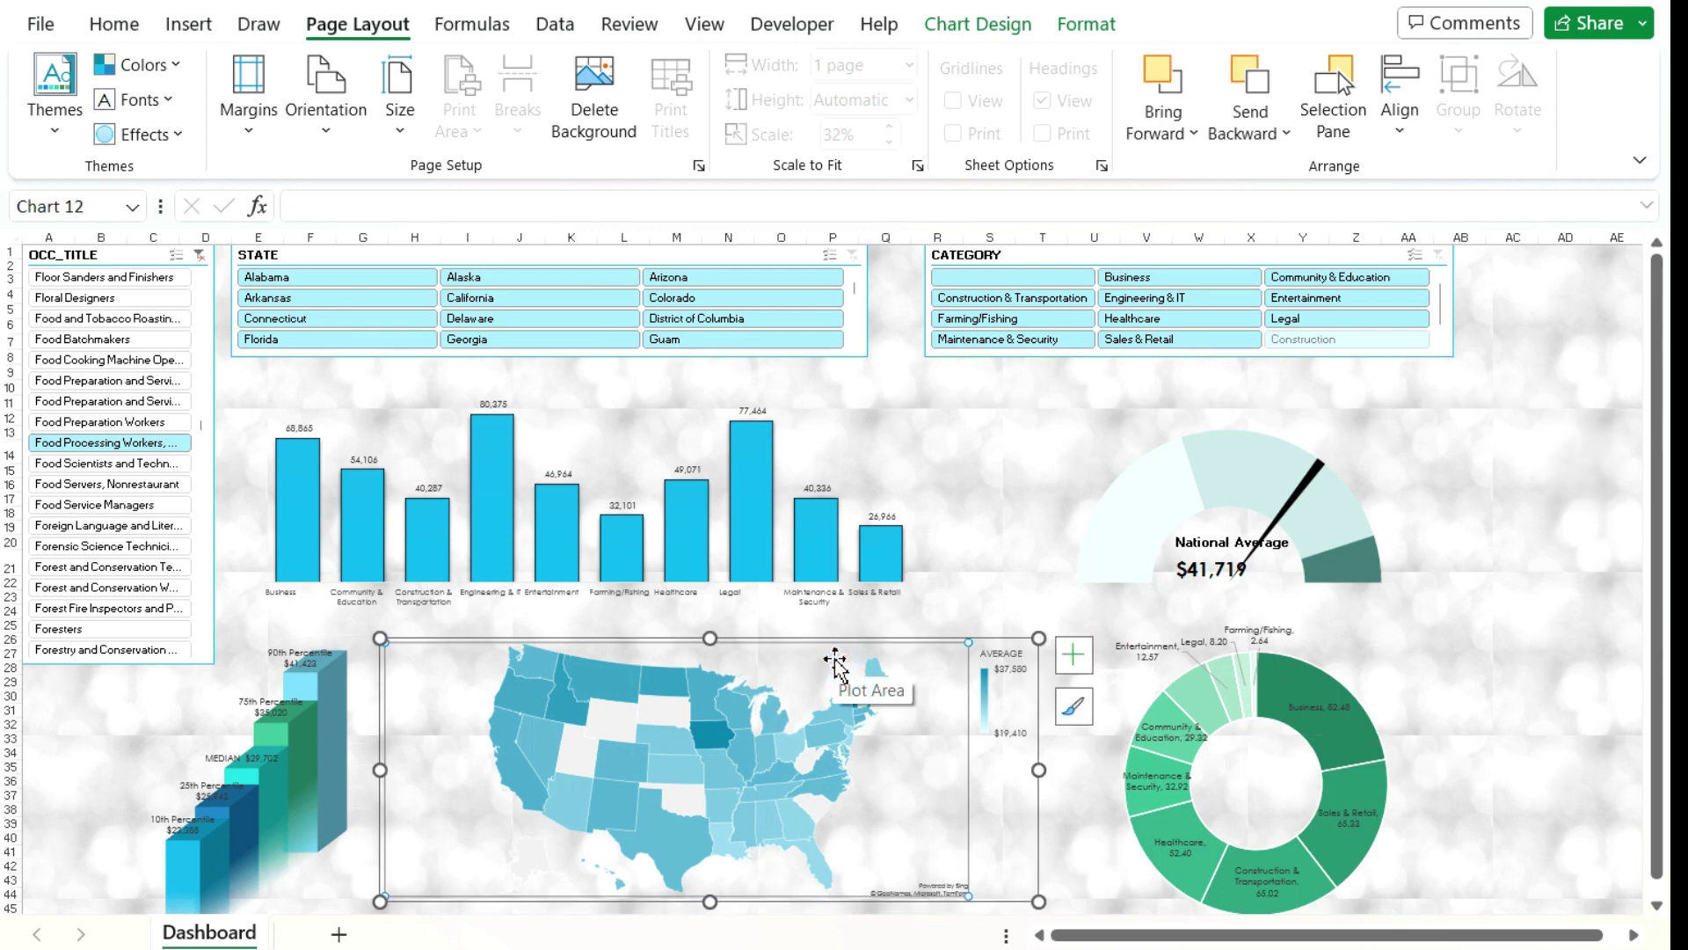
{"action": "left_click", "coordinate": [1602, 268]}
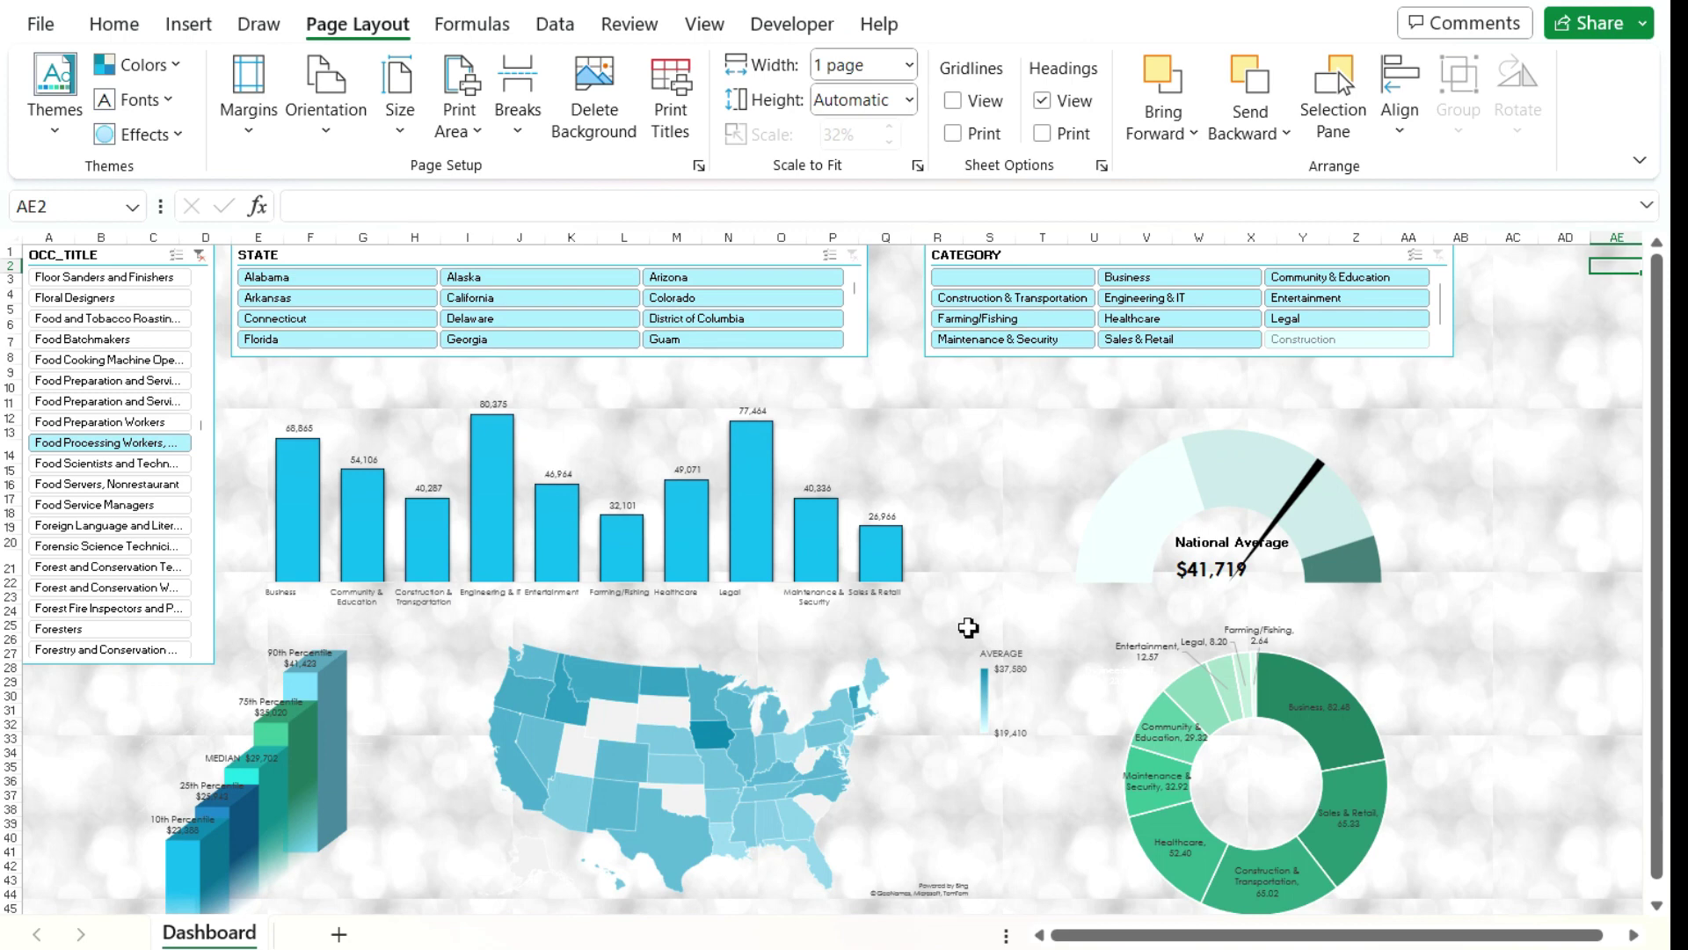
{"action": "mouse_move", "coordinate": [1250, 606]}
{"action": "left_click", "coordinate": [596, 109]}
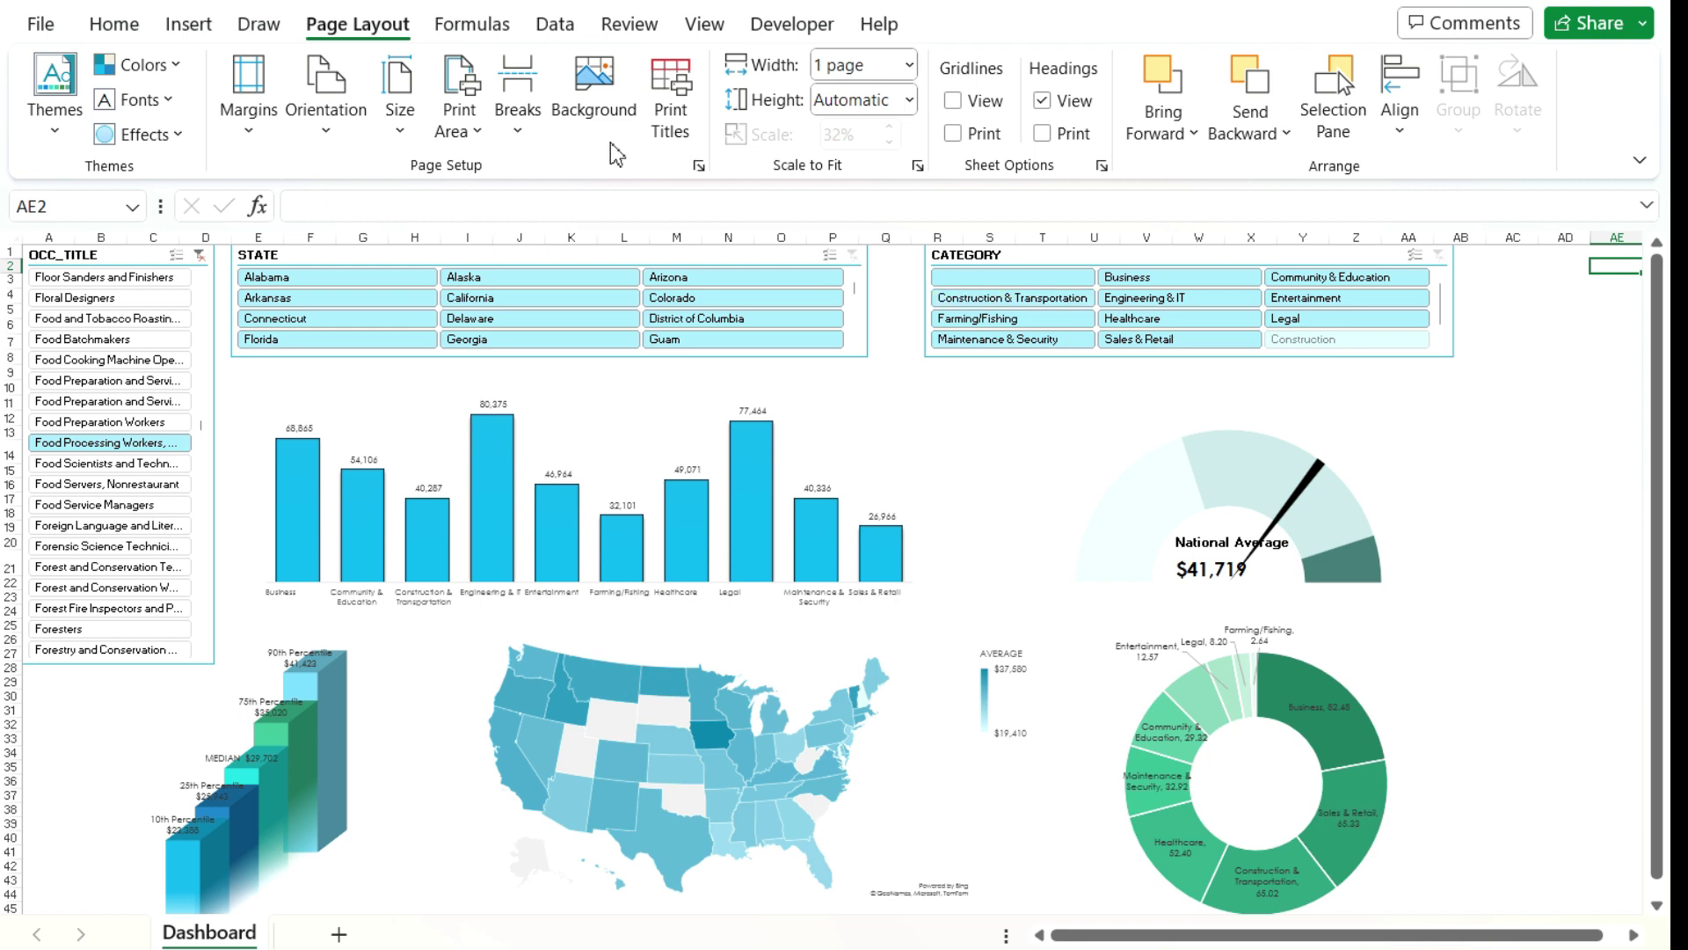
{"action": "left_click", "coordinate": [603, 96]}
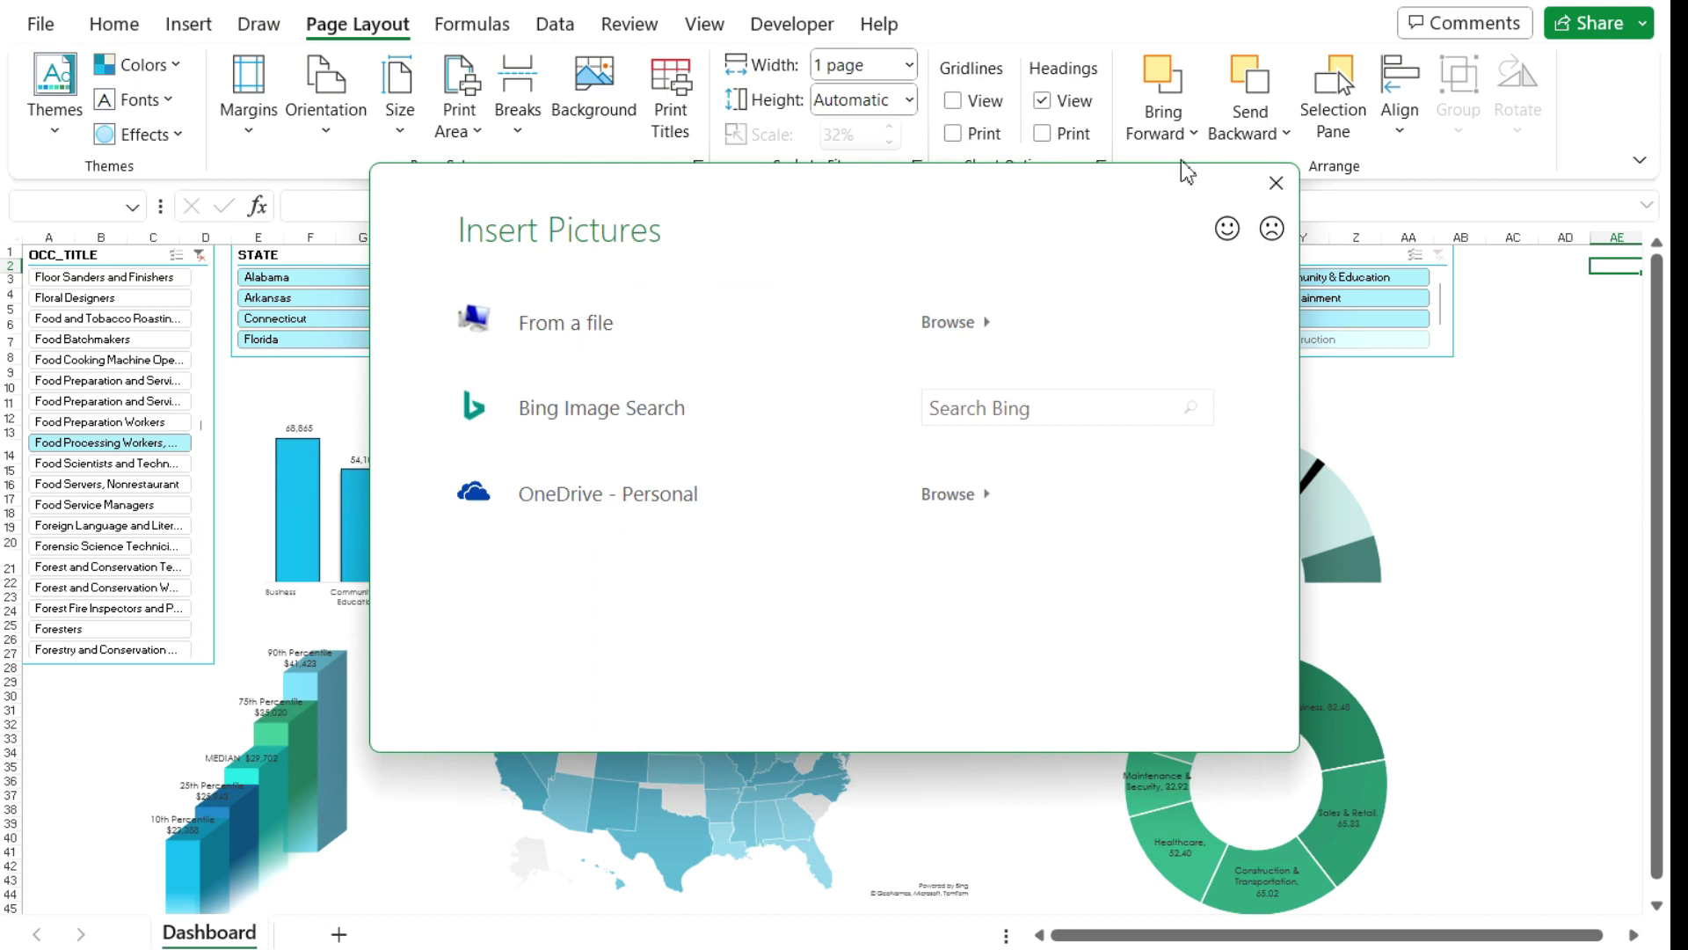
{"action": "left_click", "coordinate": [1272, 184]}
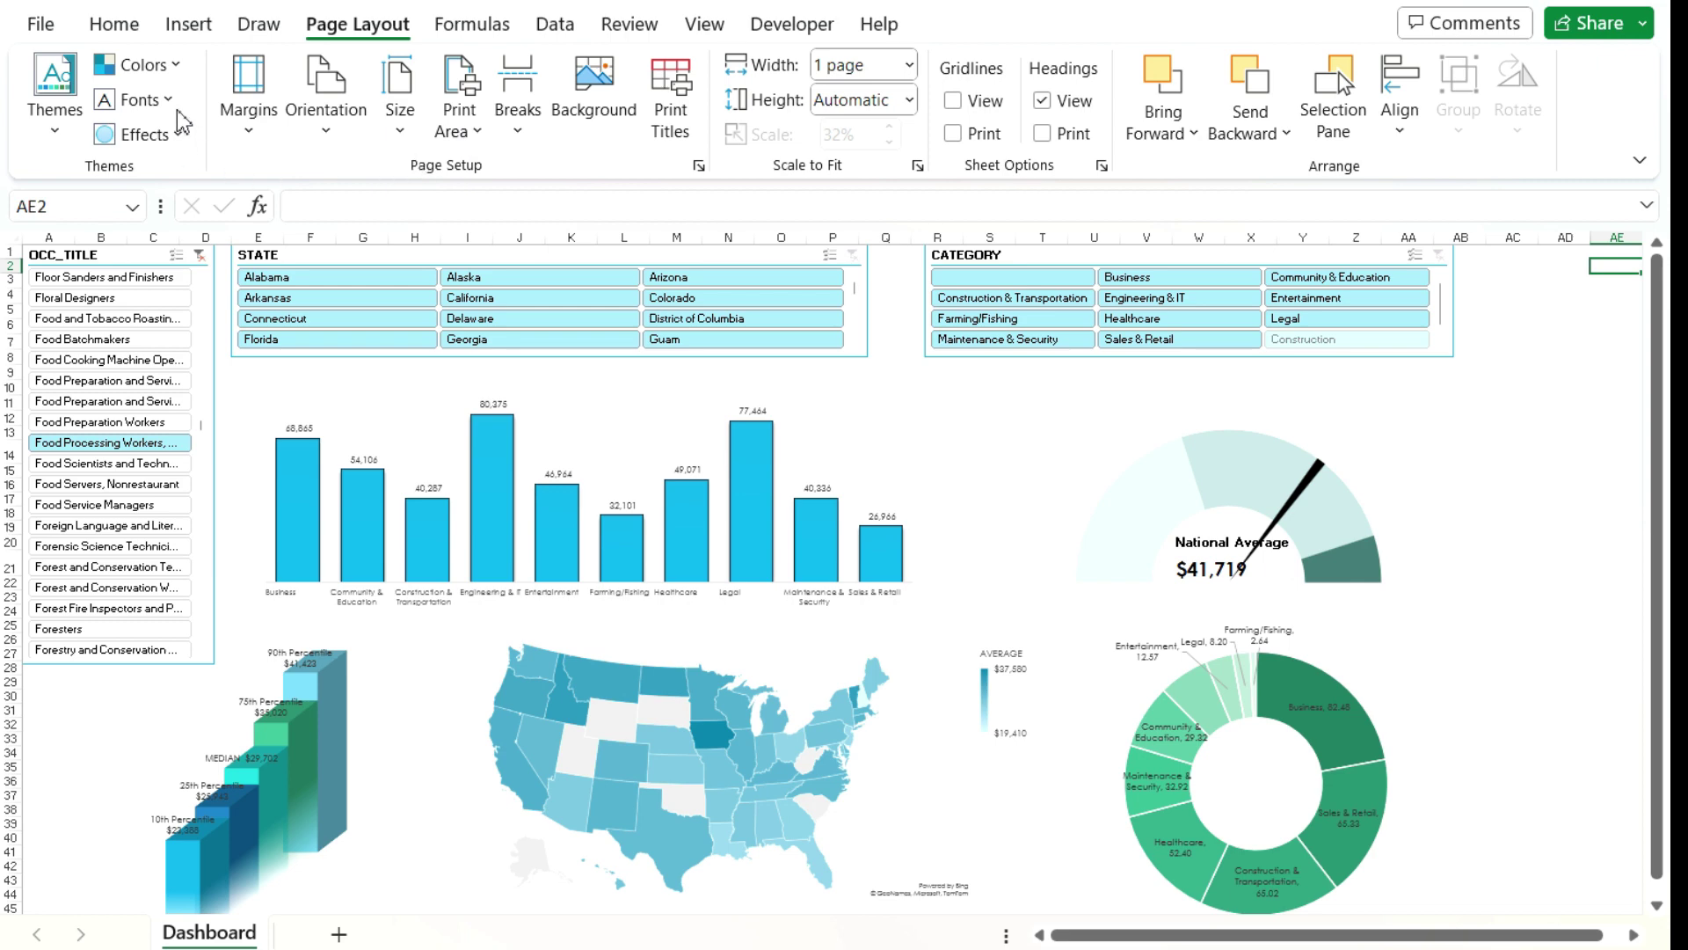
{"action": "left_click", "coordinate": [81, 141]}
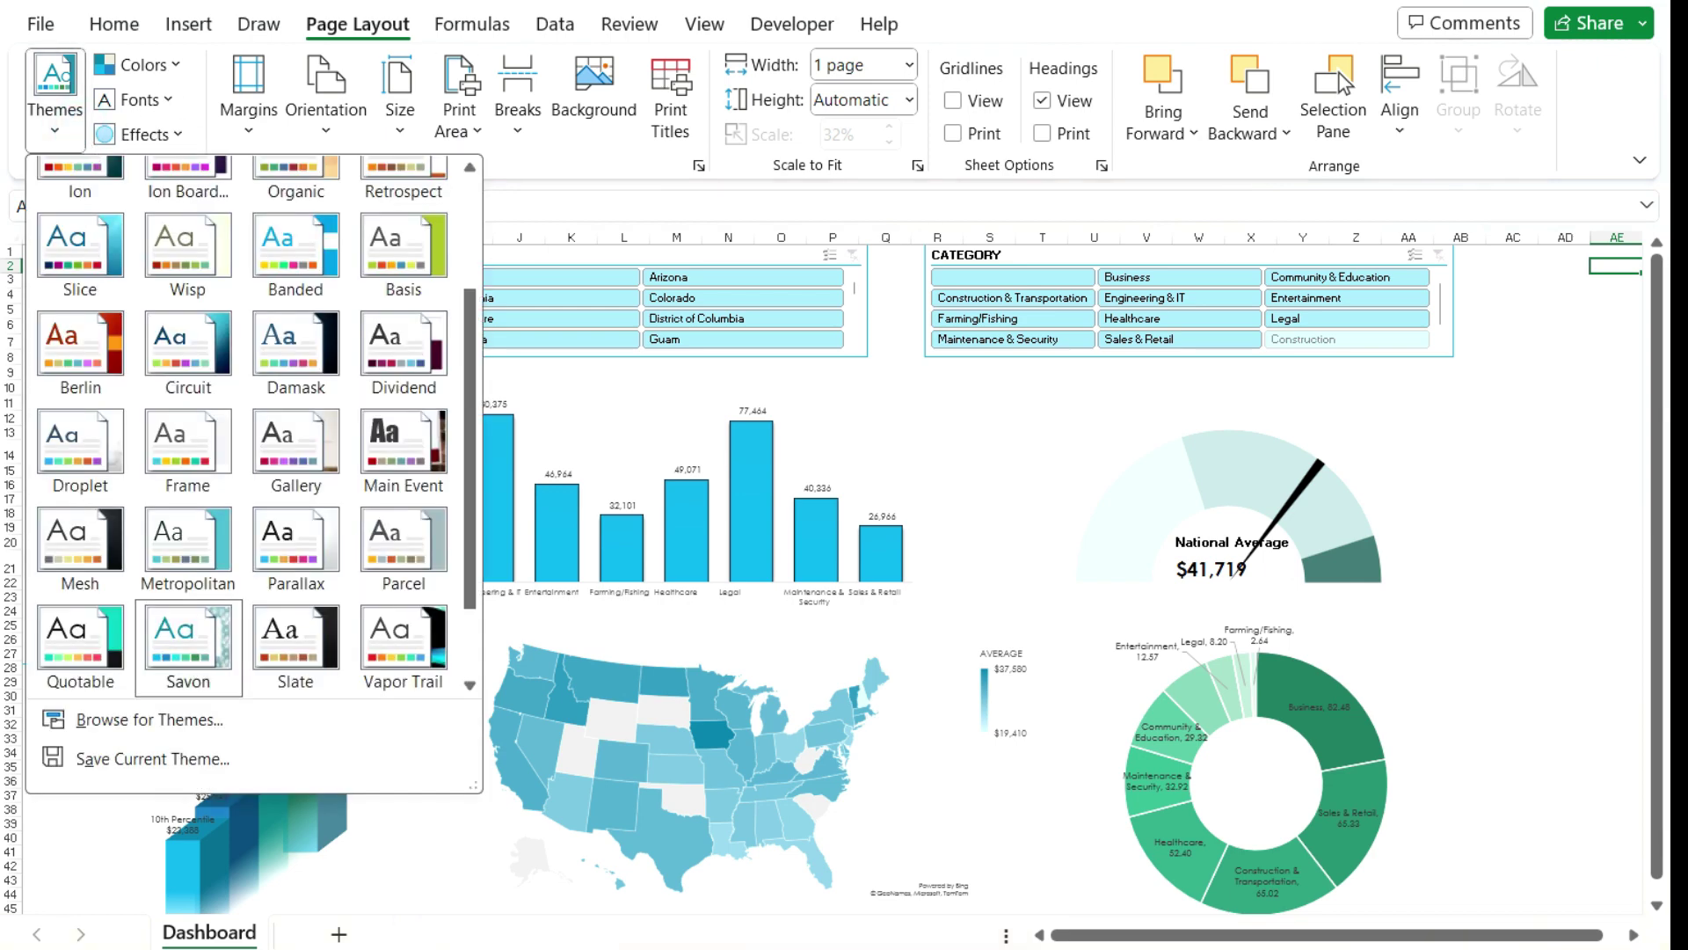
{"action": "key", "text": "Escape"}
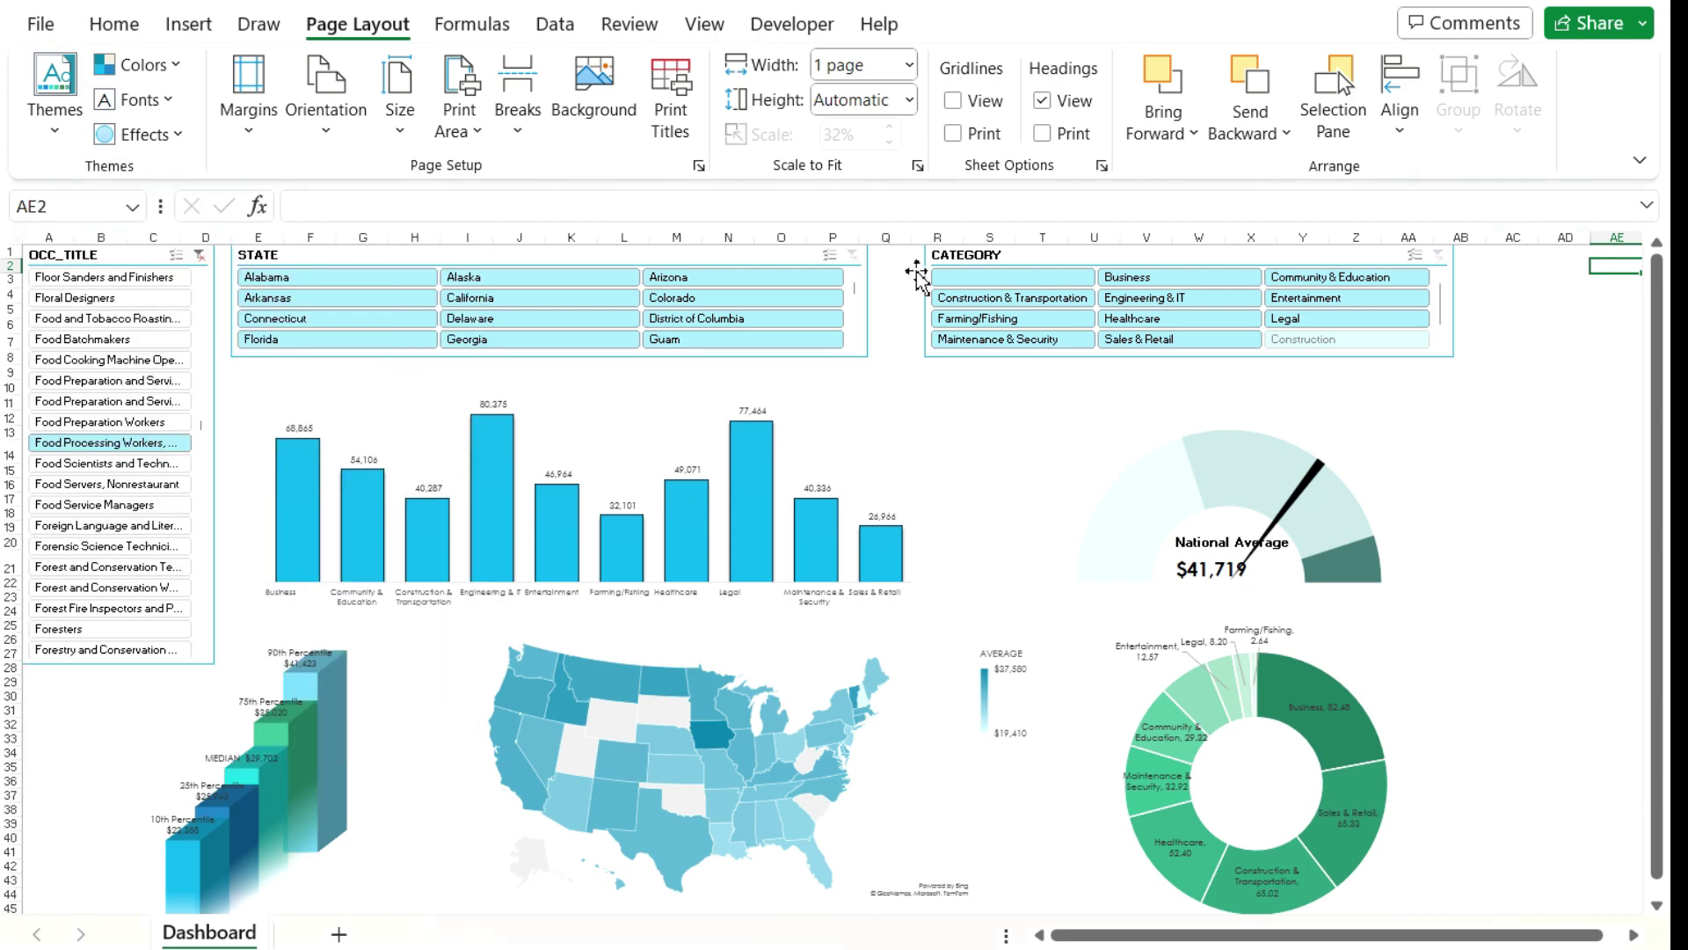